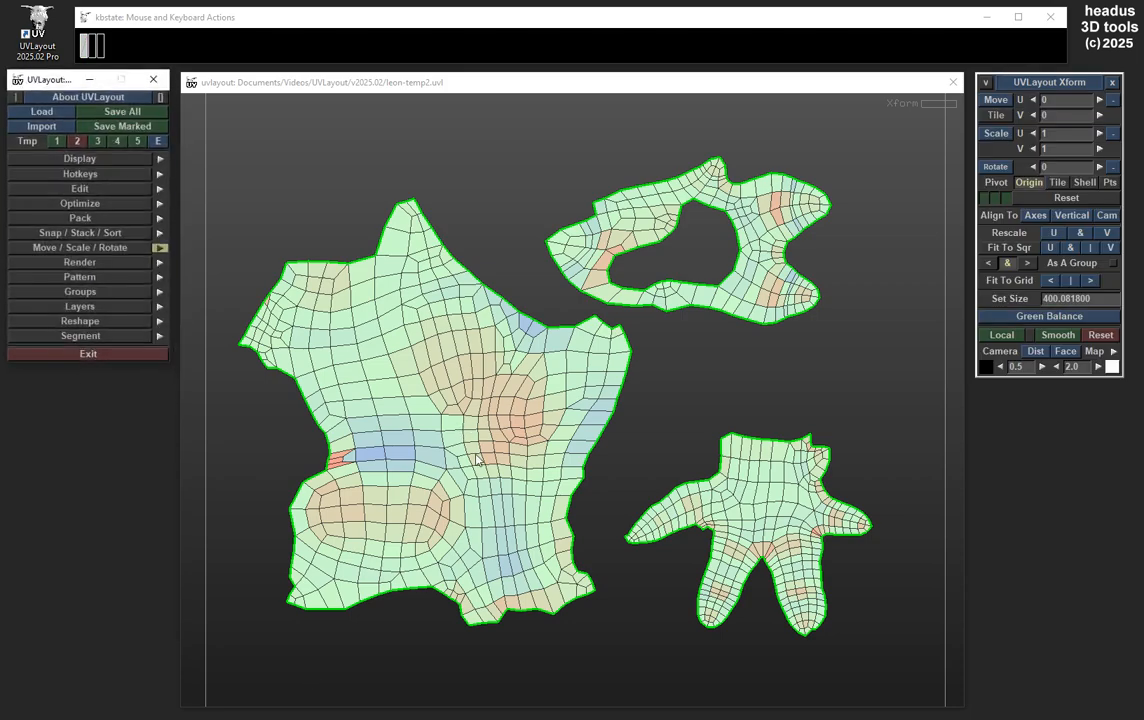
Move the ring-shaped UV shell freely in both directions within the tile
{"action": "middle_click_drag", "start_coordinate": [541, 347], "coordinate": [554, 340], "text": "alt"}
{"action": "right_click_drag", "start_coordinate": [555, 341], "coordinate": [551, 340], "text": "alt"}
{"action": "middle_click_drag", "start_coordinate": [551, 340], "coordinate": [544, 376], "text": "alt"}
{"action": "right_click_drag", "start_coordinate": [581, 375], "coordinate": [564, 376], "text": "alt"}
{"action": "middle_click_drag", "start_coordinate": [564, 376], "coordinate": [558, 398], "text": "alt"}
{"action": "middle_click_drag", "start_coordinate": [730, 356], "coordinate": [754, 299]}
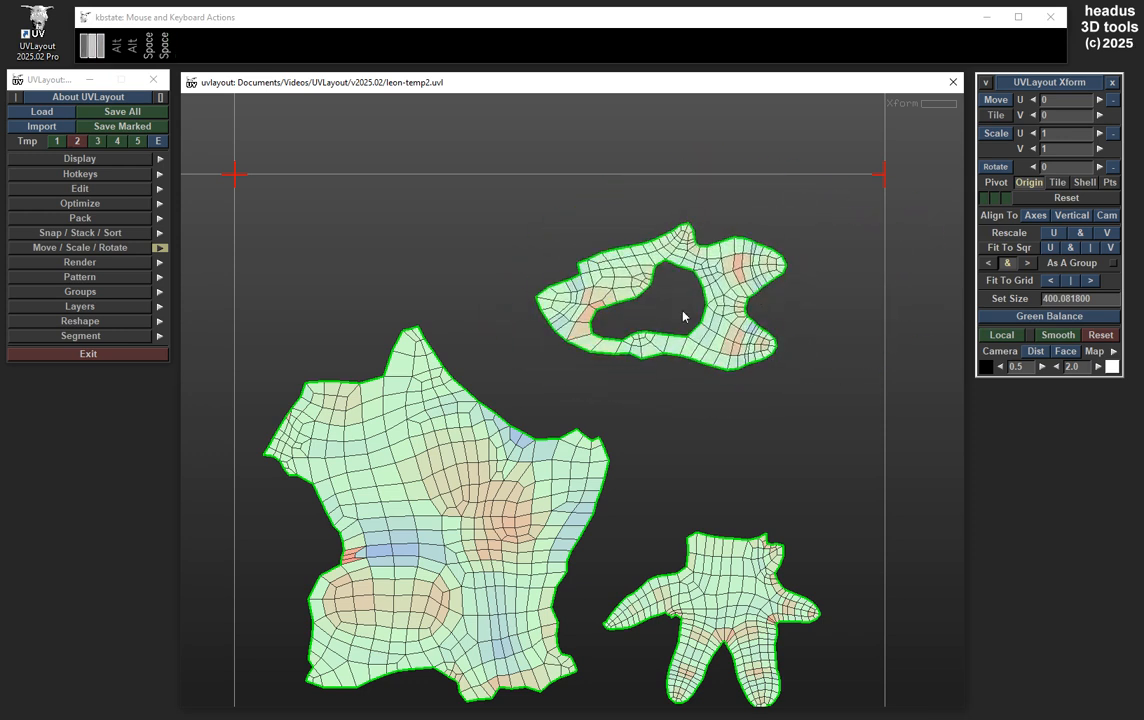
Turn on centre snapping in U and V to the 16 by 16 grid, and move the ring-shaped shell with it
{"action": "left_click", "coordinate": [90, 233]}
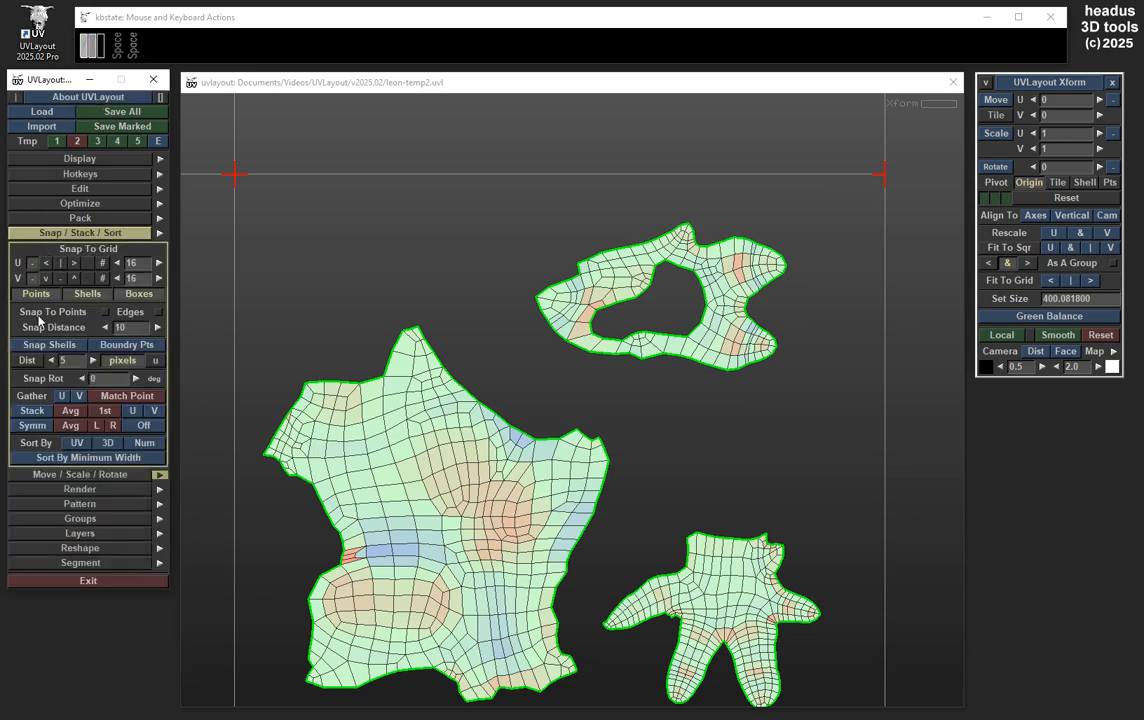
{"action": "left_click", "coordinate": [60, 262]}
{"action": "mouse_move", "coordinate": [736, 287]}
{"action": "middle_mouse_down"}
{"action": "mouse_move", "coordinate": [722, 287]}
{"action": "mouse_move", "coordinate": [790, 287]}
{"action": "mouse_move", "coordinate": [715, 287]}
{"action": "middle_mouse_up"}
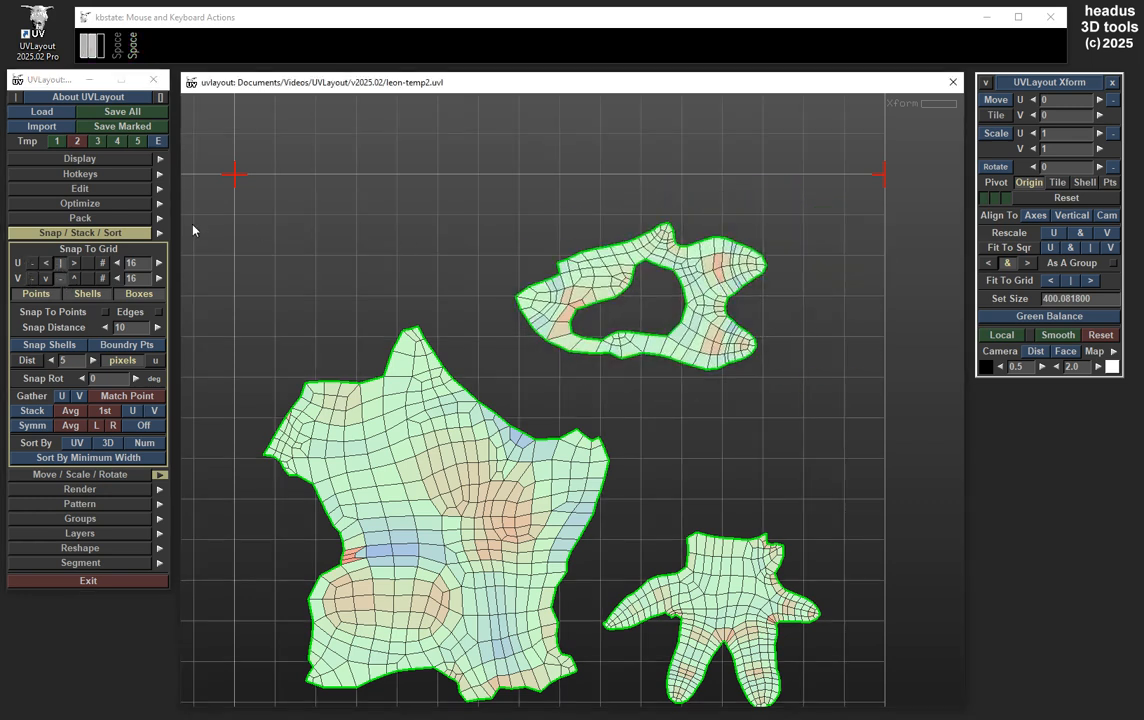
Turn off U grid snapping, move the ring-shaped shell with only V snapping, and close the snapping settings
{"action": "left_click", "coordinate": [32, 265]}
{"action": "middle_click_drag", "start_coordinate": [711, 278], "coordinate": [659, 298]}
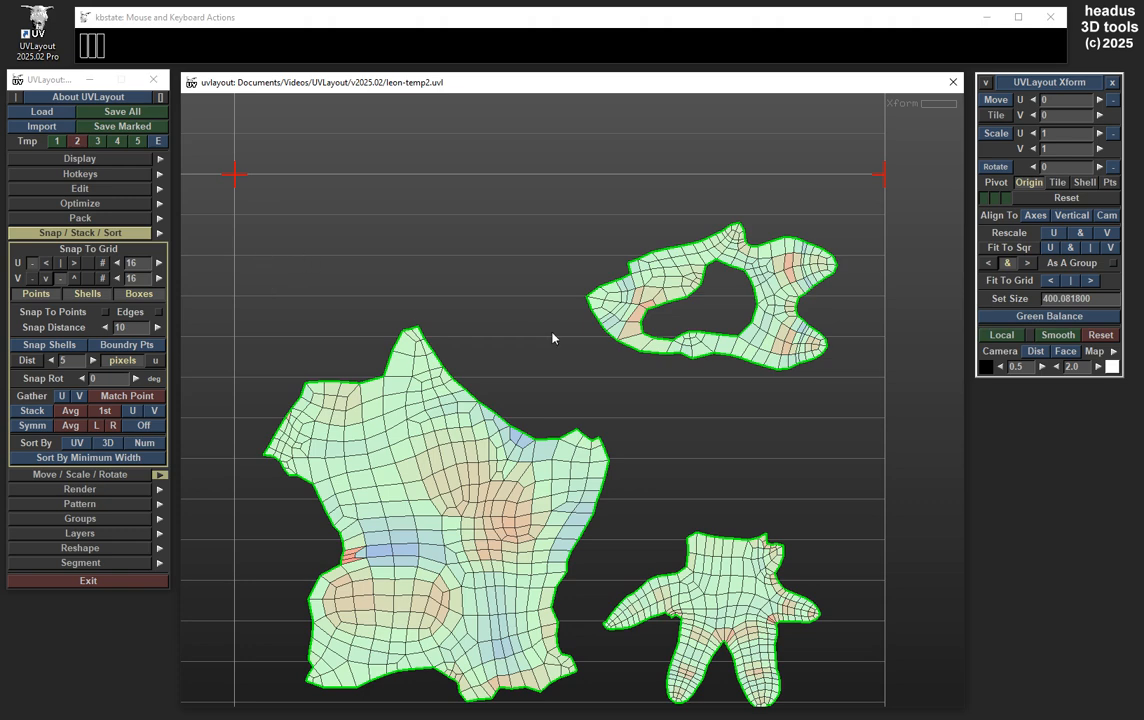
{"action": "left_click", "coordinate": [75, 233]}
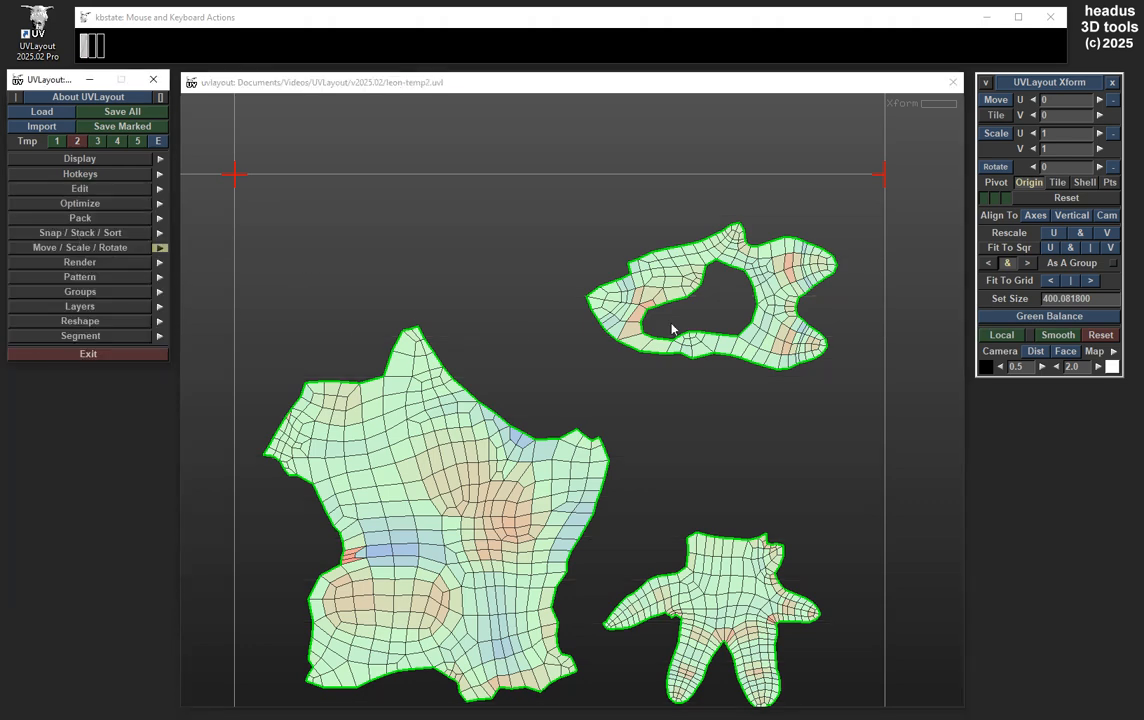
Restrict movement to U only and shift the ring-shaped, hand and large body shells sideways
{"action": "middle_click_drag", "start_coordinate": [710, 311], "coordinate": [681, 293]}
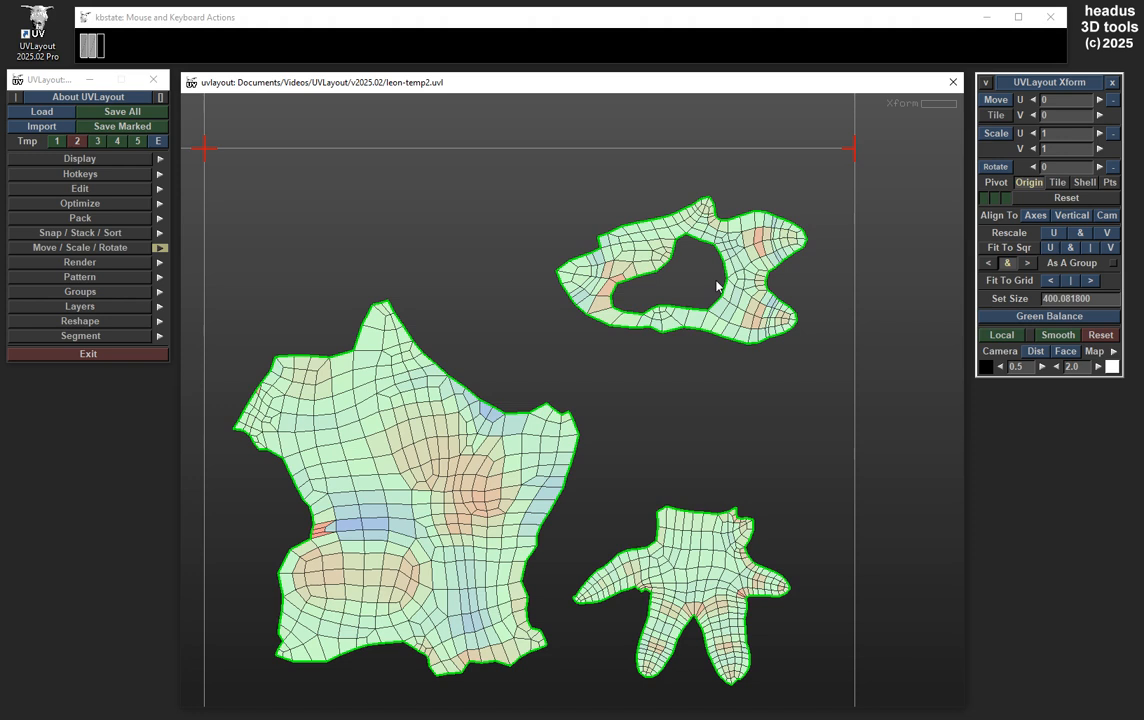
{"action": "key", "text": "ctrl"}
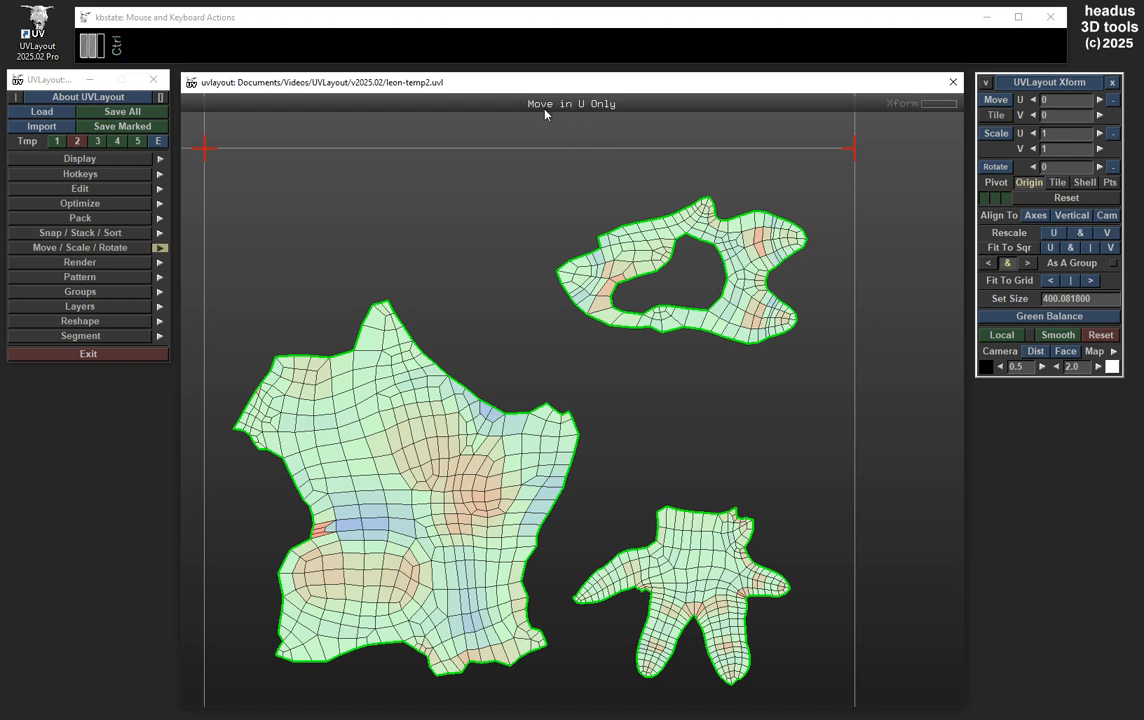
{"action": "middle_click_drag", "start_coordinate": [746, 258], "coordinate": [755, 498], "text": "ctrl"}
{"action": "middle_click_drag", "start_coordinate": [721, 553], "coordinate": [773, 480]}
{"action": "mouse_move", "coordinate": [465, 445]}
{"action": "middle_mouse_down"}
{"action": "mouse_move", "coordinate": [517, 427]}
{"action": "mouse_move", "coordinate": [462, 421]}
{"action": "middle_mouse_up"}
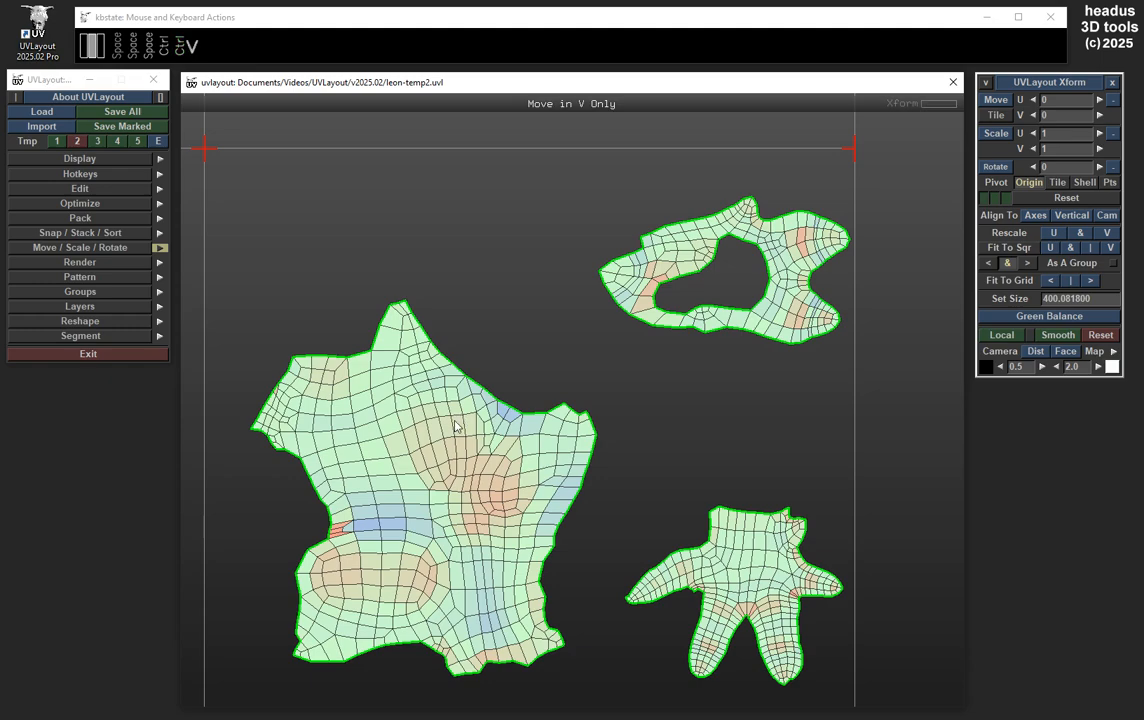
Move the body, ring-shaped and hand shells upward with movement restricted to V only
{"action": "middle_click_drag", "start_coordinate": [433, 485], "coordinate": [465, 395]}
{"action": "mouse_move", "coordinate": [812, 250]}
{"action": "middle_mouse_down"}
{"action": "mouse_move", "coordinate": [806, 358]}
{"action": "mouse_move", "coordinate": [806, 226]}
{"action": "middle_mouse_up"}
{"action": "middle_click_drag", "start_coordinate": [778, 551], "coordinate": [778, 449]}
Switch the restriction back to U only and shift the shells horizontally
{"action": "key", "text": "ctrl"}
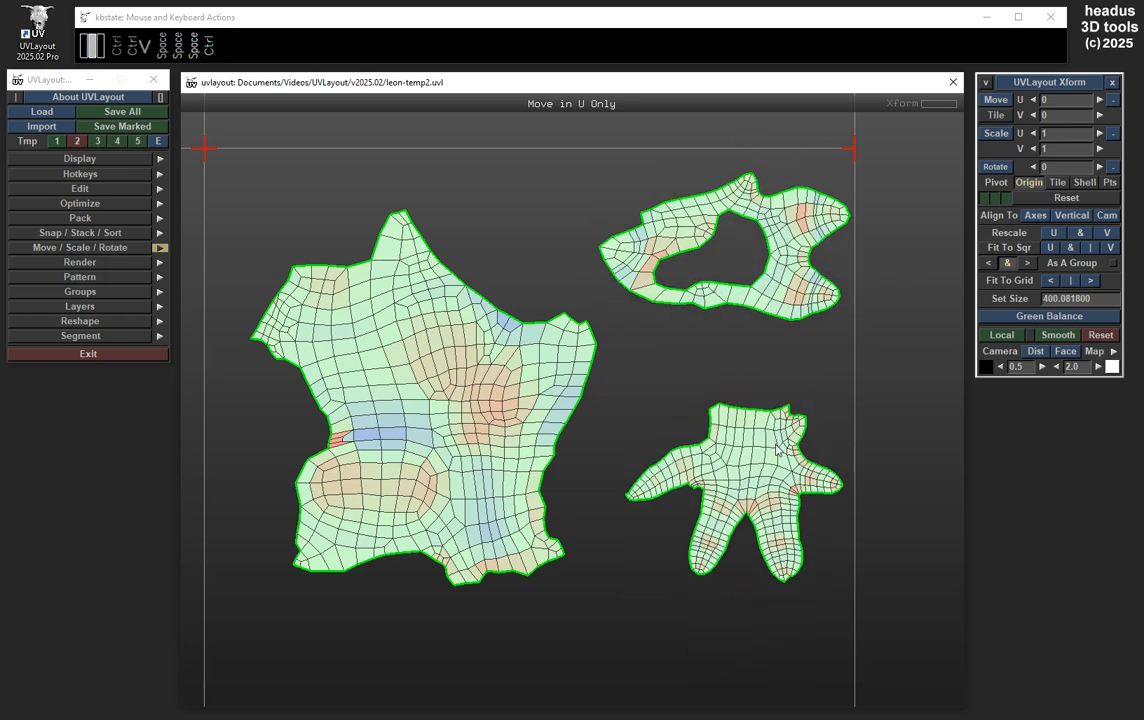
{"action": "key", "text": "space"}
{"action": "mouse_move", "coordinate": [808, 252]}
{"action": "middle_mouse_down"}
{"action": "mouse_move", "coordinate": [729, 252]}
{"action": "mouse_move", "coordinate": [792, 253]}
{"action": "middle_mouse_up"}
{"action": "middle_click_drag", "start_coordinate": [784, 445], "coordinate": [760, 444]}
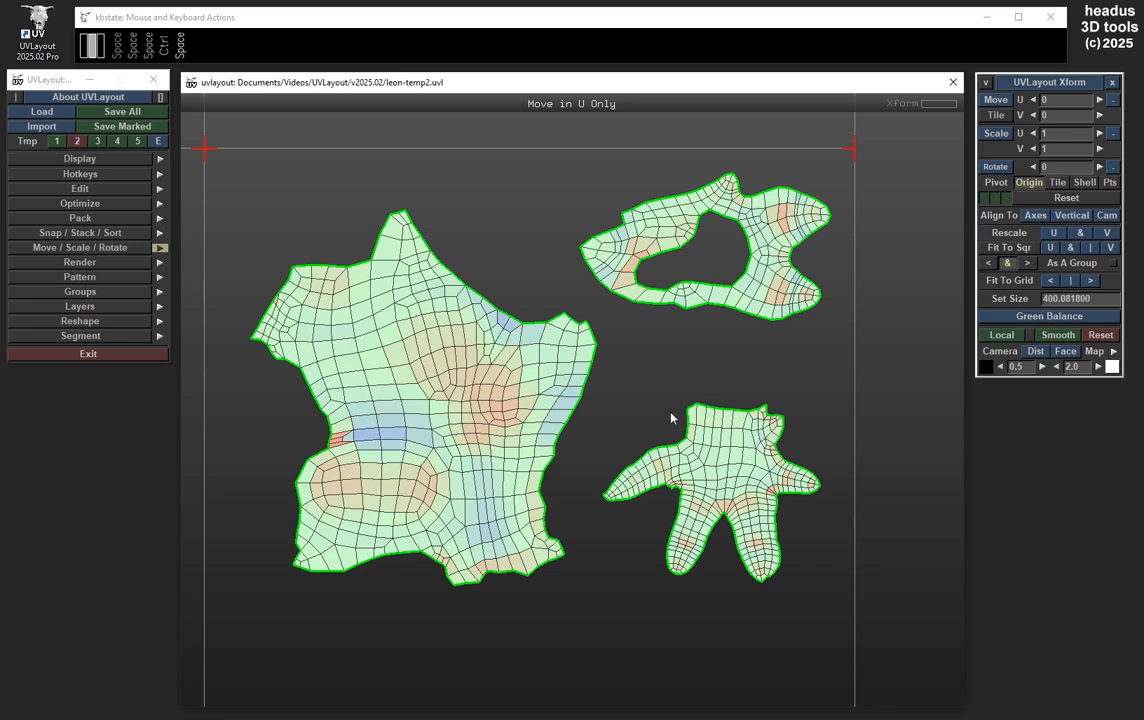
{"action": "middle_click_drag", "start_coordinate": [722, 473], "coordinate": [743, 363]}
{"action": "middle_click_drag", "start_coordinate": [741, 308], "coordinate": [773, 308]}
{"action": "mouse_move", "coordinate": [497, 388]}
{"action": "middle_mouse_down"}
{"action": "mouse_move", "coordinate": [467, 387]}
{"action": "mouse_move", "coordinate": [485, 387]}
{"action": "middle_mouse_up"}
Move points along the body shell's outer edge inward in U only, using point move and brush move, and release the restriction
{"action": "right_click_drag", "start_coordinate": [540, 400], "coordinate": [766, 404]}
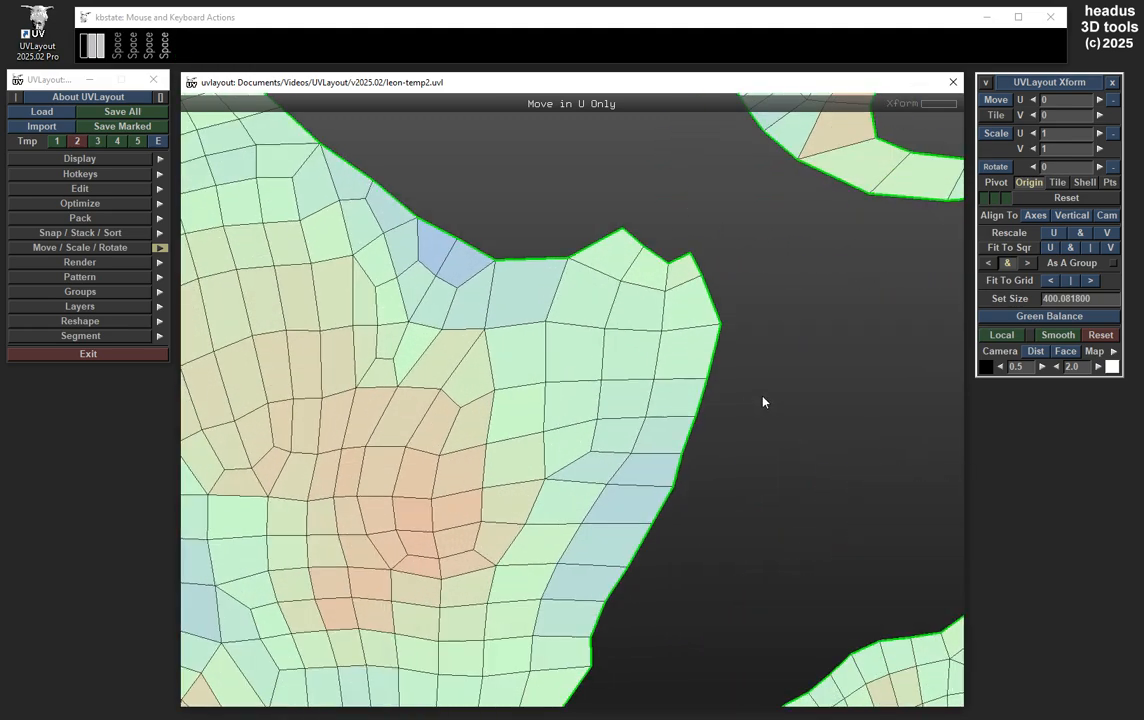
{"action": "middle_click_drag", "start_coordinate": [719, 325], "coordinate": [706, 324], "text": "ctrl"}
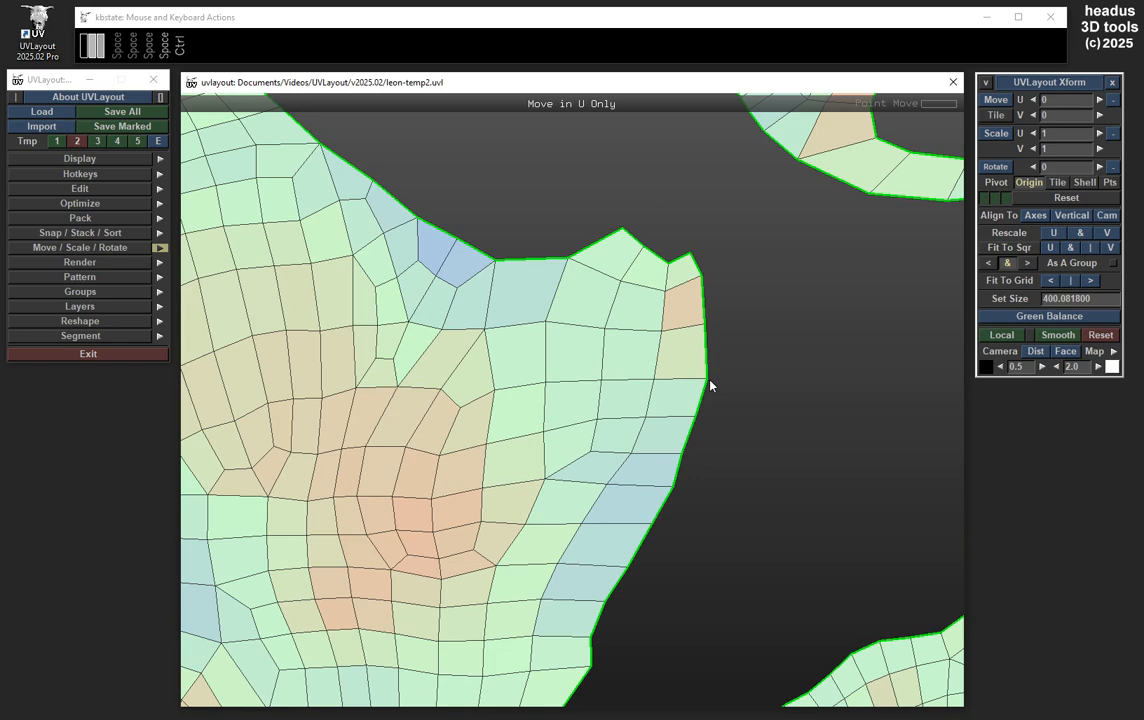
{"action": "mouse_move", "coordinate": [587, 388]}
{"action": "middle_mouse_down", "text": "ctrl+shift"}
{"action": "mouse_move", "coordinate": [601, 391]}
{"action": "mouse_move", "coordinate": [570, 388]}
{"action": "middle_mouse_up", "text": "ctrl+shift"}
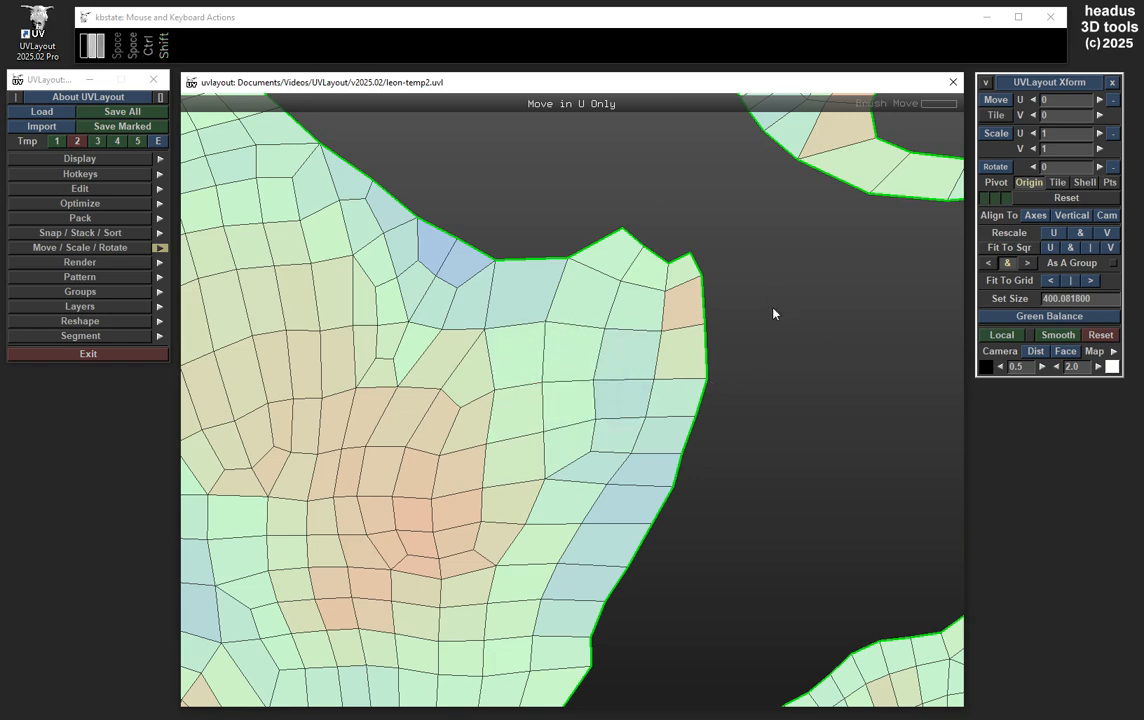
{"action": "scroll", "coordinate": [712, 380], "scroll_direction": "down", "scroll_amount": 6}
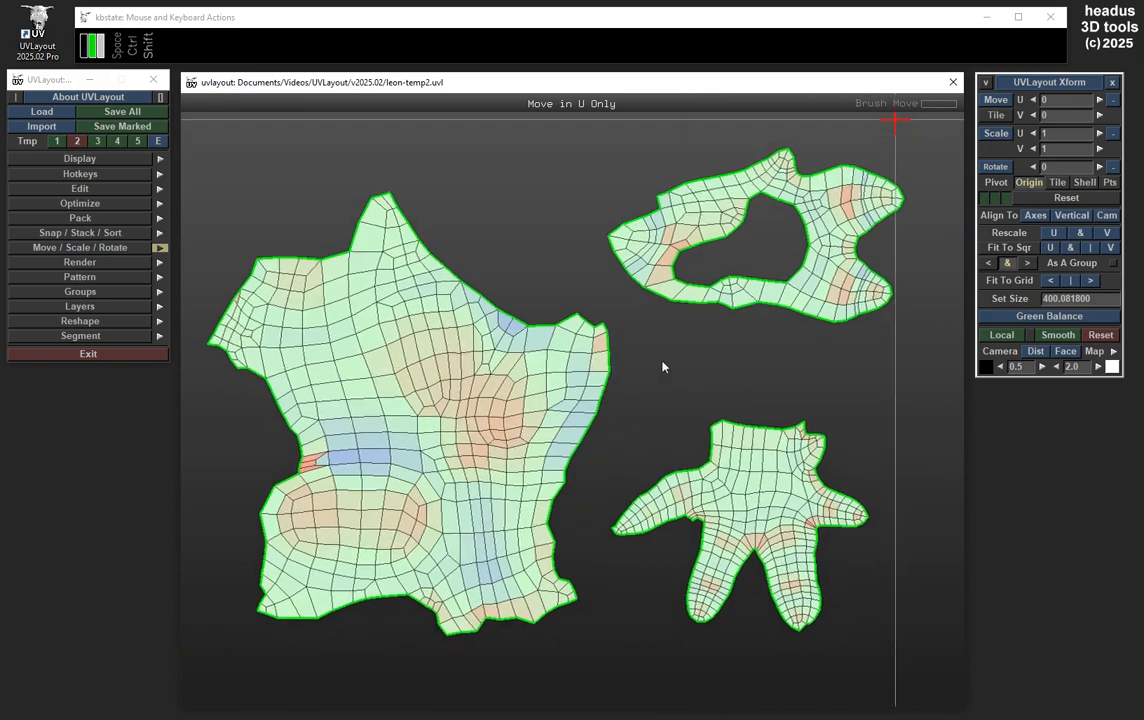
{"action": "middle_click_drag", "start_coordinate": [662, 367], "coordinate": [660, 363]}
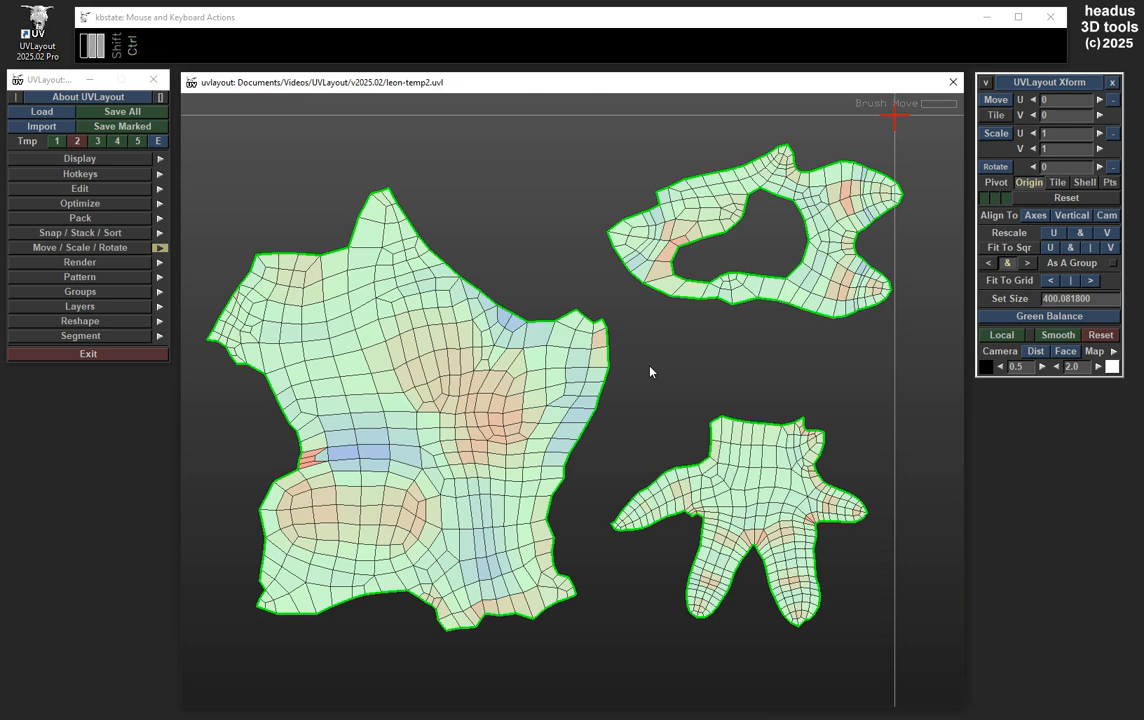
Position the hand shell just beneath the ring-shaped shell, leaving a narrow gap between their edges
{"action": "scroll", "coordinate": [684, 388], "scroll_direction": "up", "scroll_amount": 3}
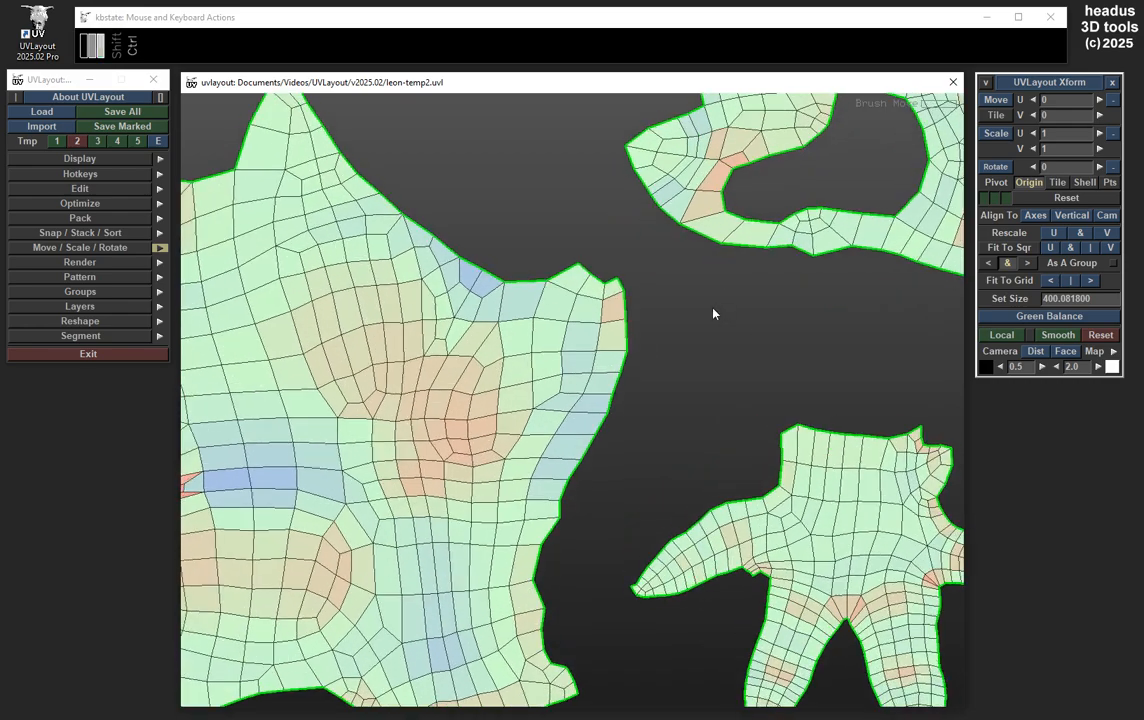
{"action": "middle_click_drag", "start_coordinate": [712, 308], "coordinate": [702, 366]}
{"action": "middle_click_drag", "start_coordinate": [711, 409], "coordinate": [512, 372]}
{"action": "middle_click_drag", "start_coordinate": [680, 504], "coordinate": [735, 359]}
{"action": "scroll", "coordinate": [718, 300], "scroll_direction": "up", "scroll_amount": 5}
{"action": "middle_click_drag", "start_coordinate": [722, 304], "coordinate": [704, 261]}
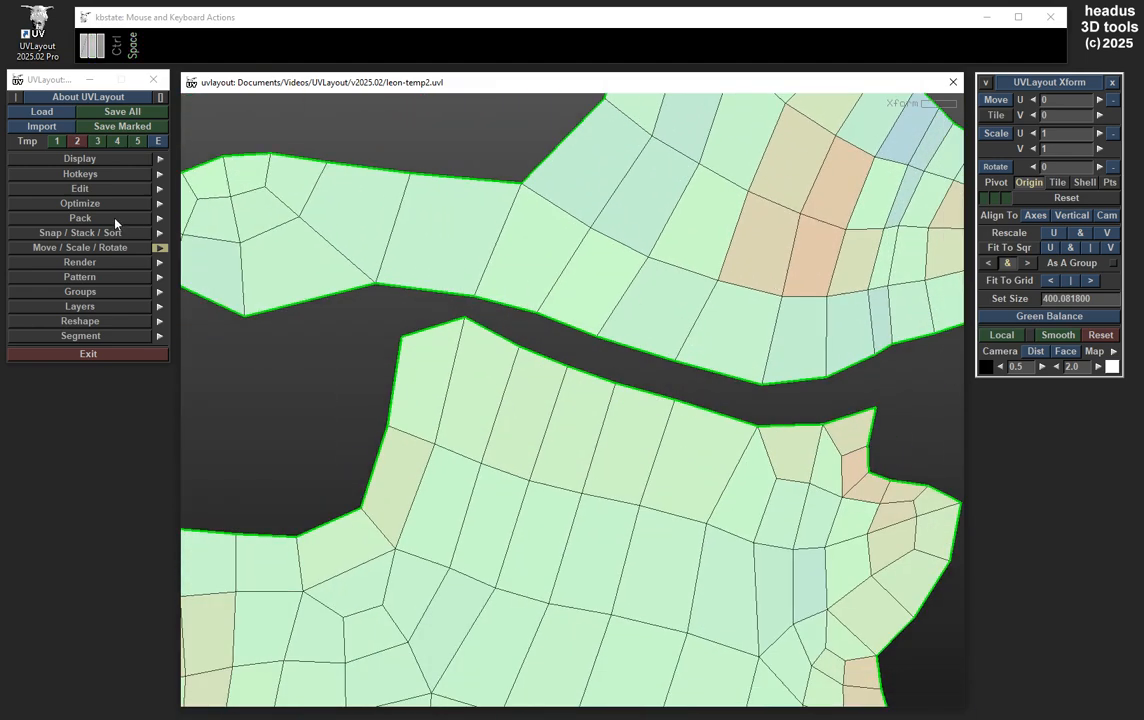
Enable Snap To Points, turn off V grid snapping, and try point moves on the hand shell's upper edge against the ring-shaped shell
{"action": "left_click", "coordinate": [56, 232]}
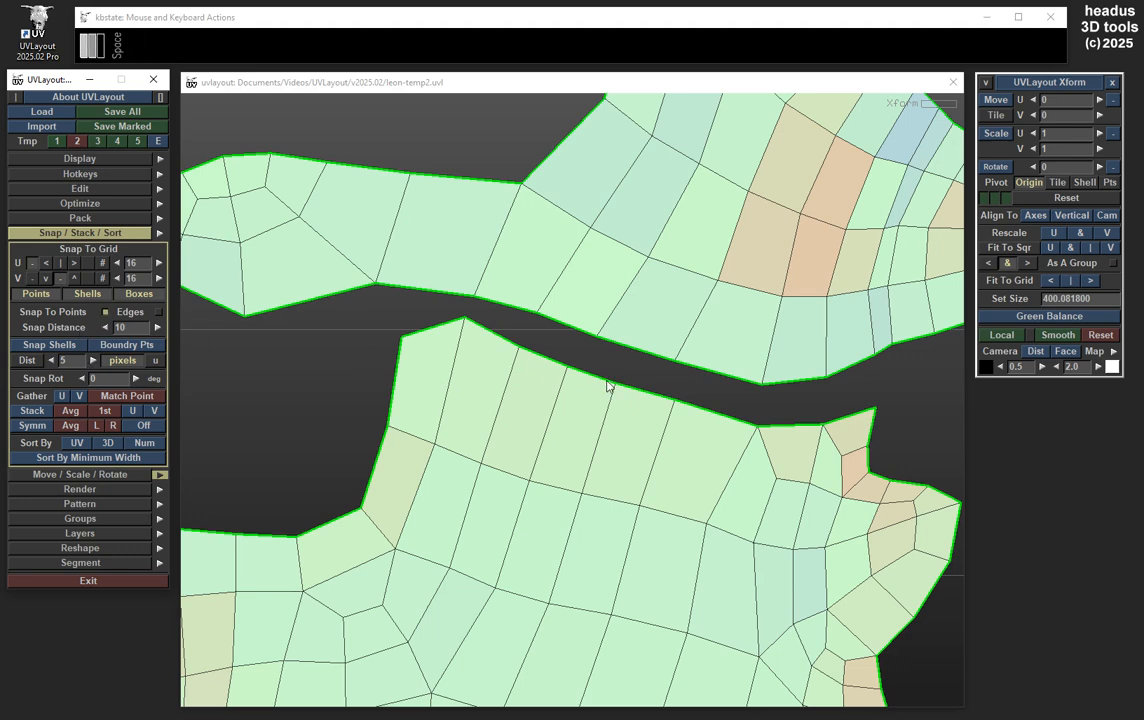
{"action": "left_click_drag", "start_coordinate": [607, 384], "coordinate": [595, 352], "text": "ctrl"}
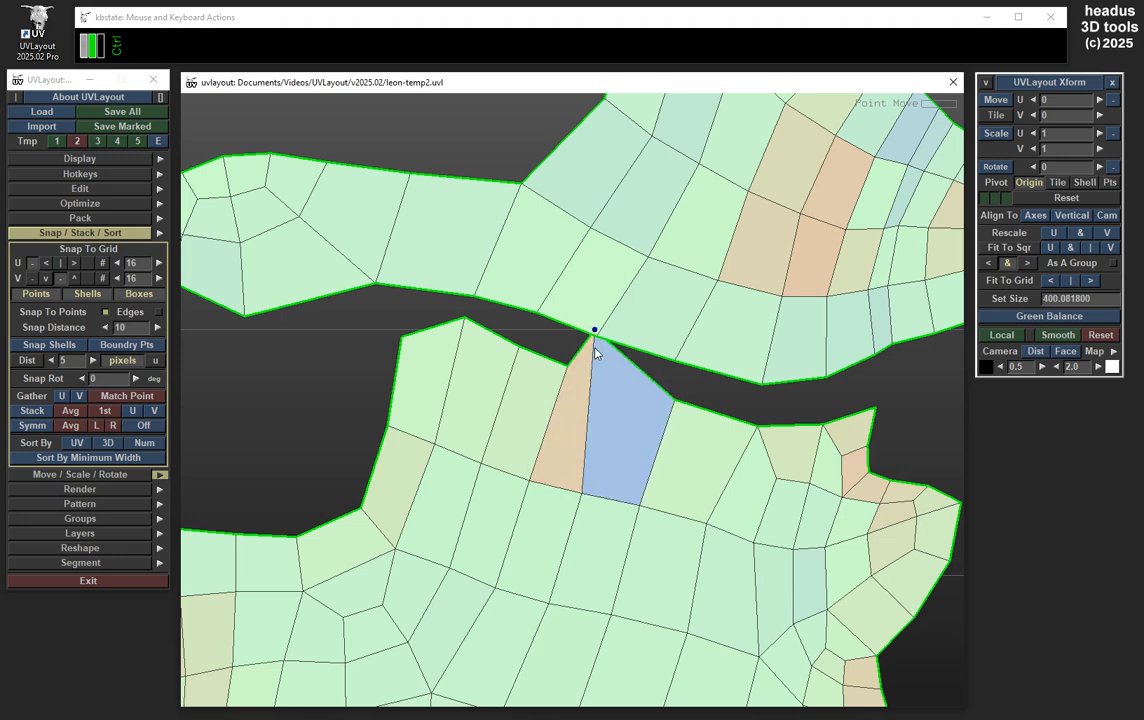
{"action": "left_click", "coordinate": [33, 277]}
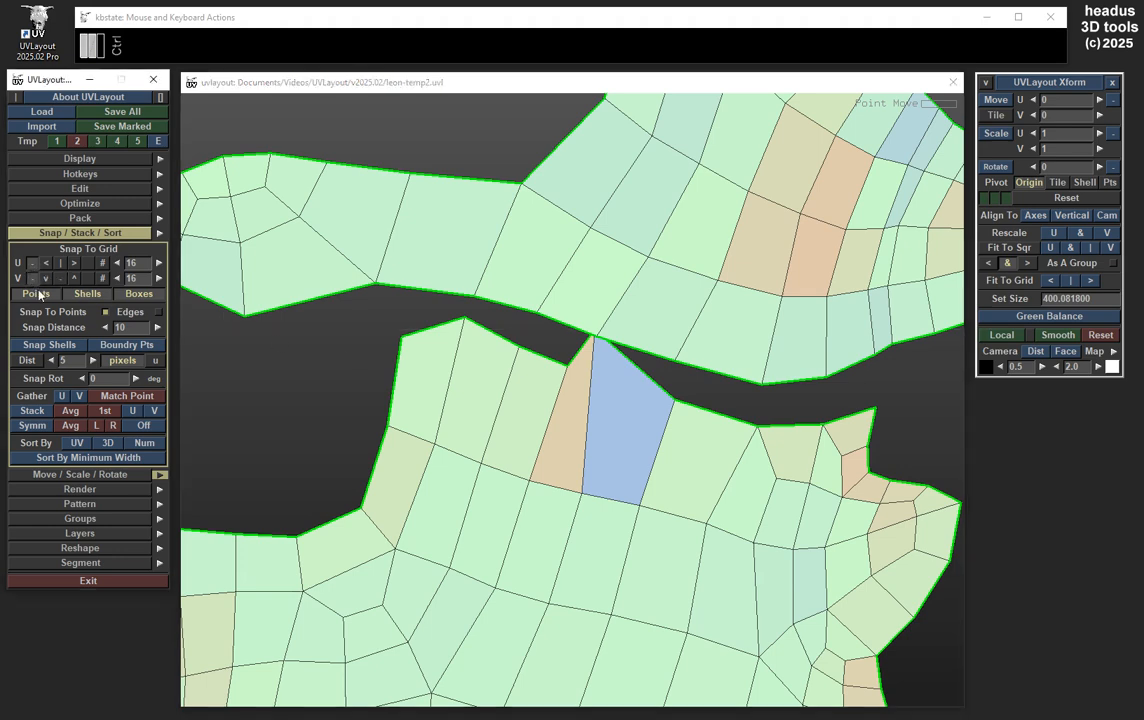
{"action": "middle_click_drag", "start_coordinate": [598, 339], "coordinate": [606, 384], "text": "ctrl"}
Raise the Snap Distance to 16 and test moving a point on the ring-shaped shell's lower edge
{"action": "scroll", "coordinate": [608, 352], "scroll_direction": "up", "scroll_amount": 5}
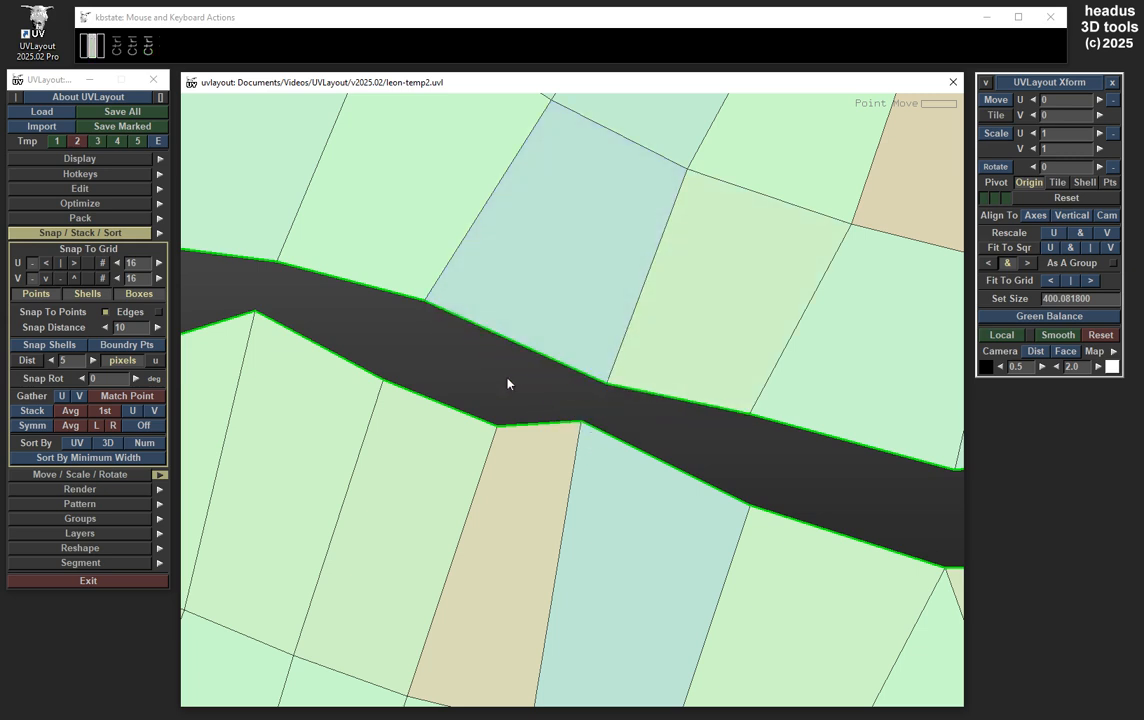
{"action": "left_click", "coordinate": [158, 329]}
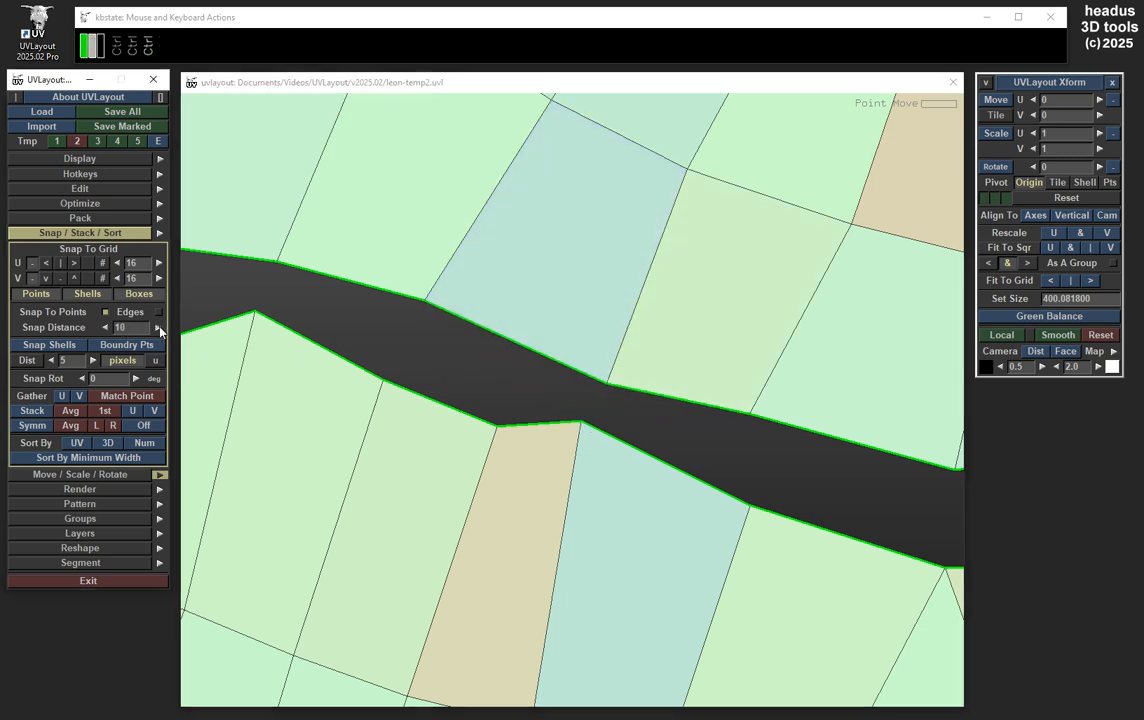
{"action": "left_click", "coordinate": [158, 328]}
{"action": "left_click", "coordinate": [158, 328]}
{"action": "left_click", "coordinate": [158, 328]}
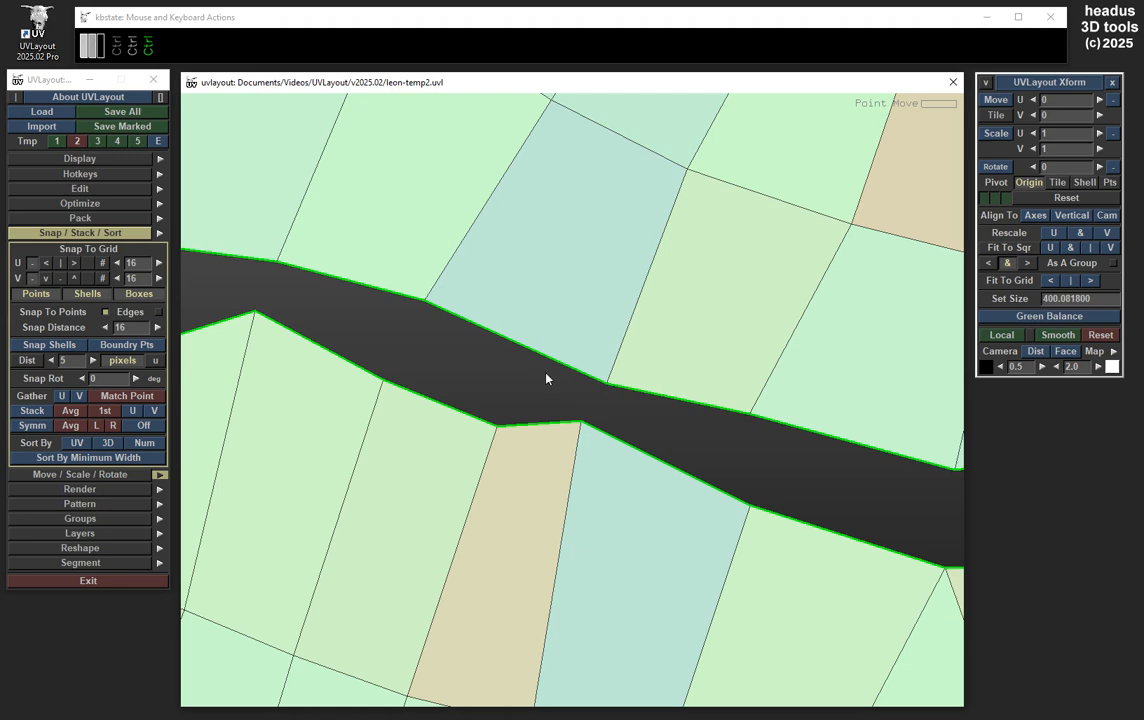
{"action": "mouse_move", "coordinate": [606, 392]}
{"action": "middle_mouse_down", "text": "ctrl"}
{"action": "mouse_move", "coordinate": [601, 367]}
{"action": "mouse_move", "coordinate": [598, 408]}
{"action": "mouse_move", "coordinate": [584, 427]}
{"action": "mouse_move", "coordinate": [603, 370]}
{"action": "mouse_move", "coordinate": [582, 426]}
{"action": "mouse_move", "coordinate": [603, 443]}
{"action": "mouse_move", "coordinate": [587, 429]}
{"action": "mouse_move", "coordinate": [598, 429]}
{"action": "mouse_move", "coordinate": [594, 382]}
{"action": "middle_mouse_up", "text": "ctrl"}
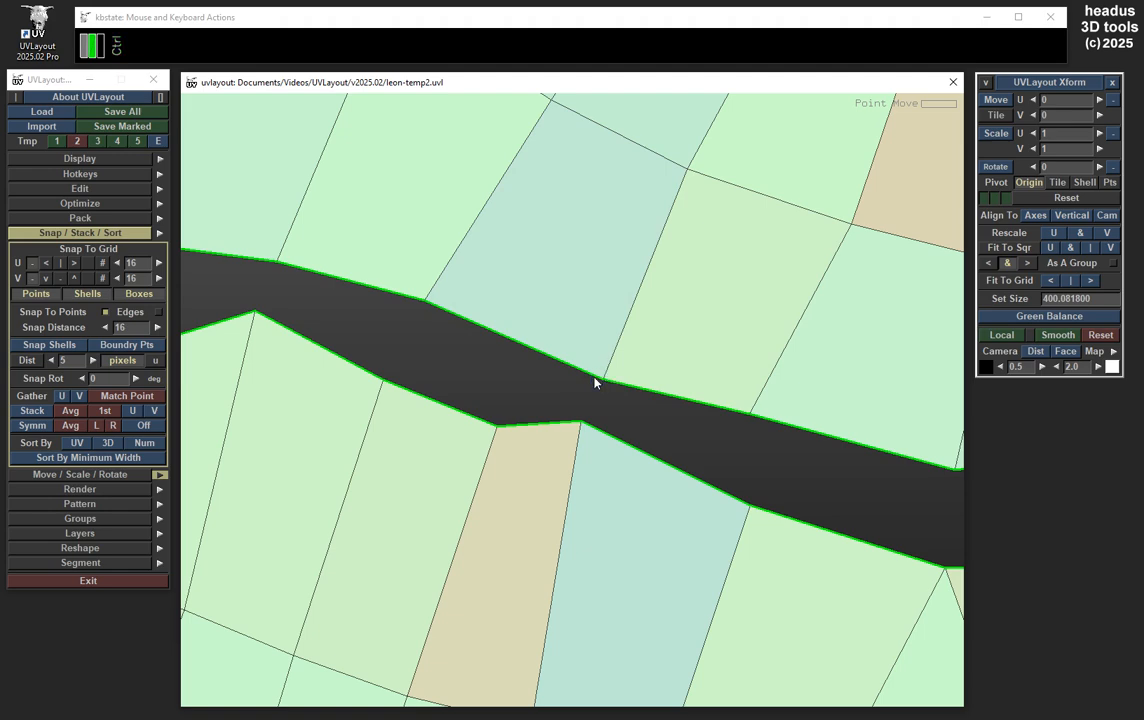
Turn on edge snapping as well and snap the ring-shaped shell's edge point onto the hand shell's corner point
{"action": "left_click", "coordinate": [158, 312]}
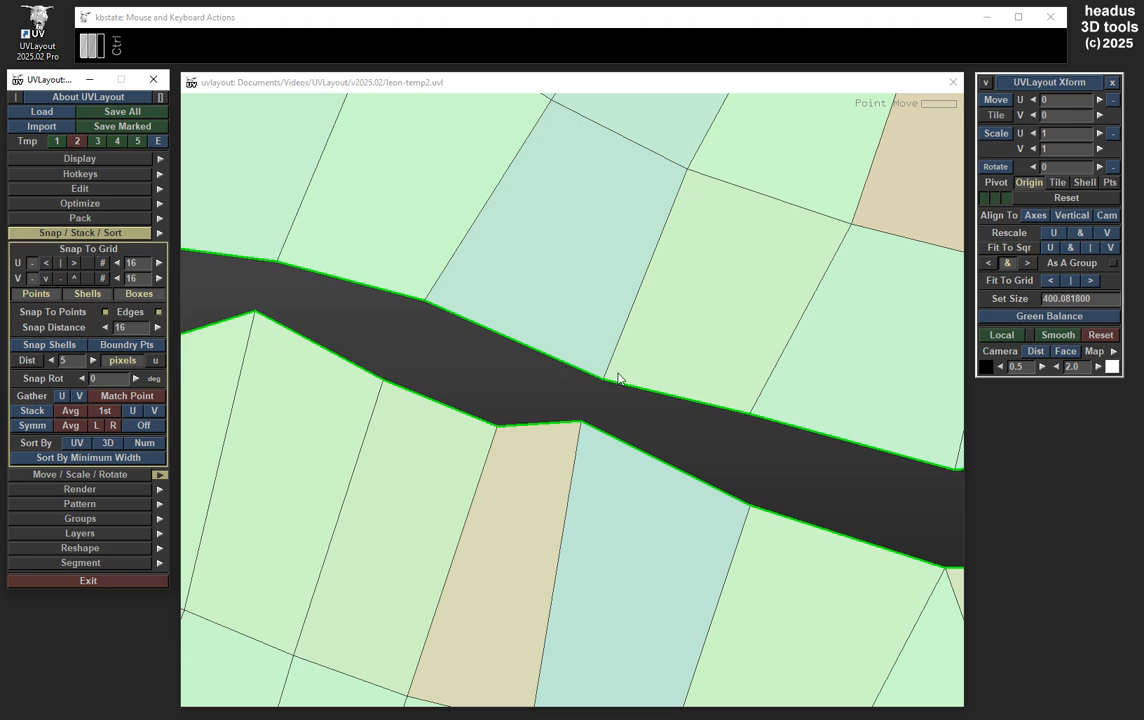
{"action": "middle_click_drag", "start_coordinate": [605, 383], "coordinate": [584, 430], "text": "ctrl"}
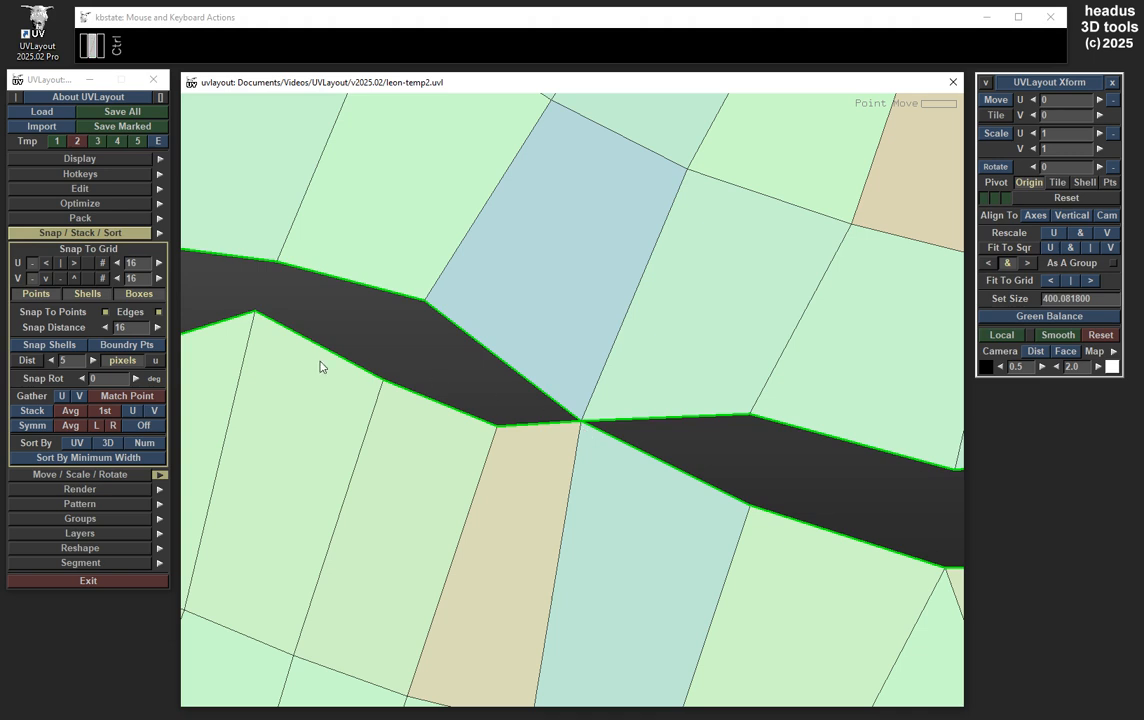
Snap the point along the hand's edge with point snapping off, then re-enable it and move the point back to the ring-shaped shell's outline
{"action": "left_click", "coordinate": [106, 314]}
{"action": "middle_click_drag", "start_coordinate": [582, 429], "coordinate": [613, 436], "text": "ctrl"}
{"action": "left_click", "coordinate": [106, 313]}
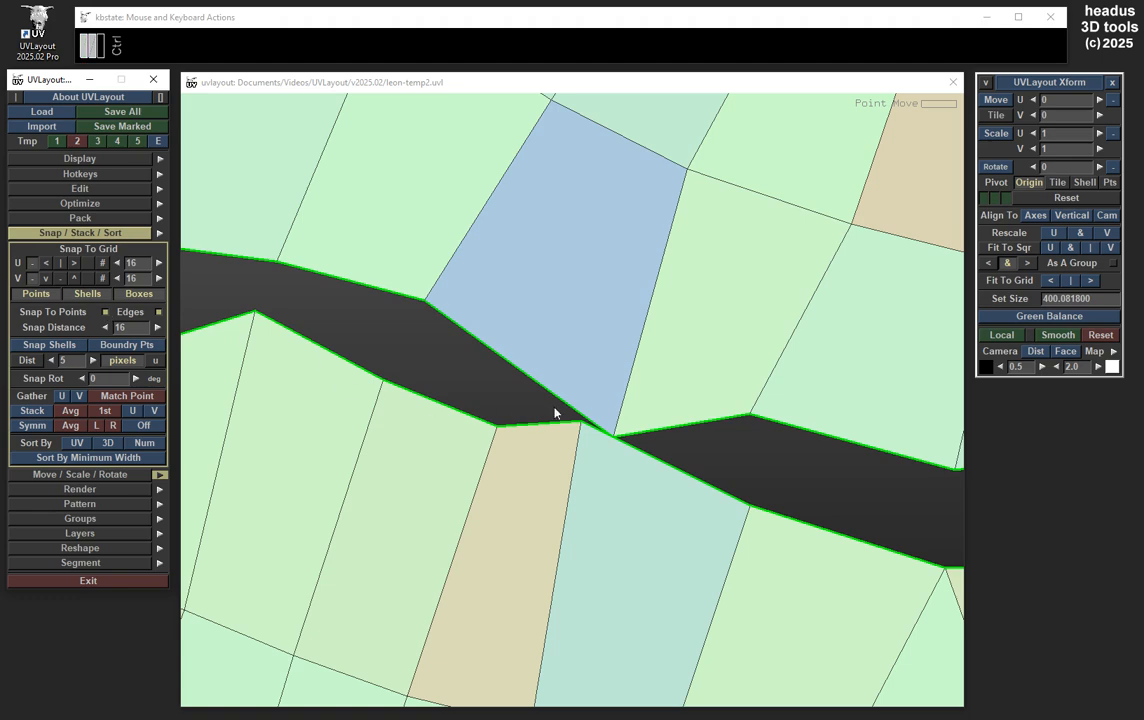
{"action": "middle_click_drag", "start_coordinate": [620, 441], "coordinate": [585, 367], "text": "ctrl"}
Rotate the hand shell so it snaps against the ring-shaped shell's lower edge
{"action": "right_click_drag", "start_coordinate": [685, 376], "coordinate": [607, 361]}
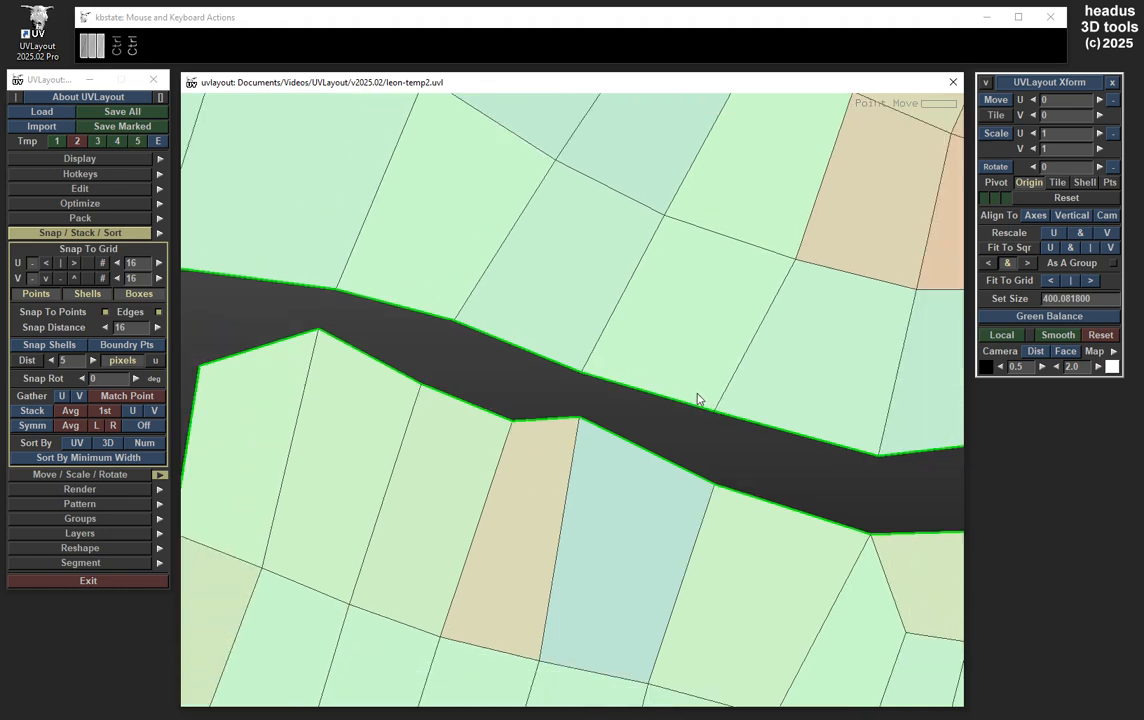
{"action": "right_click_drag", "start_coordinate": [700, 398], "coordinate": [605, 400]}
{"action": "middle_click_drag", "start_coordinate": [728, 462], "coordinate": [741, 372]}
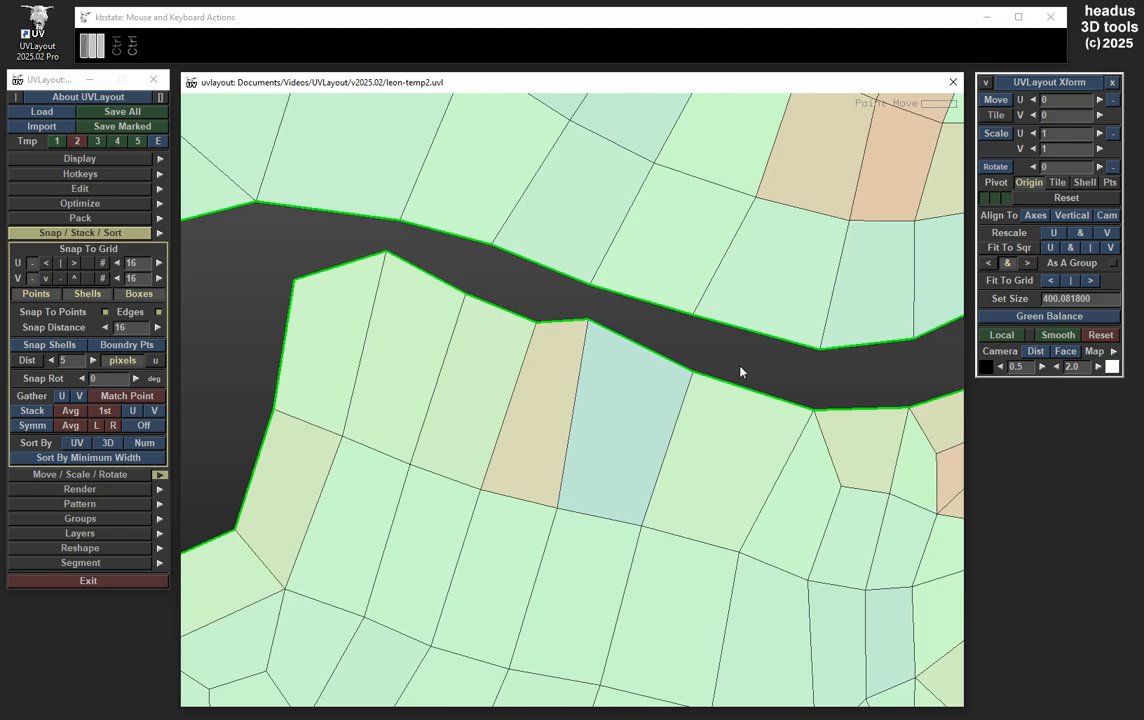
{"action": "right_click_drag", "start_coordinate": [741, 372], "coordinate": [697, 410]}
{"action": "middle_click_drag", "start_coordinate": [697, 418], "coordinate": [712, 342]}
{"action": "right_click_drag", "start_coordinate": [712, 342], "coordinate": [607, 360]}
{"action": "middle_click_drag", "start_coordinate": [655, 384], "coordinate": [633, 303]}
{"action": "right_click_drag", "start_coordinate": [655, 358], "coordinate": [606, 368]}
{"action": "middle_click_drag", "start_coordinate": [633, 376], "coordinate": [658, 273]}
{"action": "right_click_drag", "start_coordinate": [665, 395], "coordinate": [605, 410]}
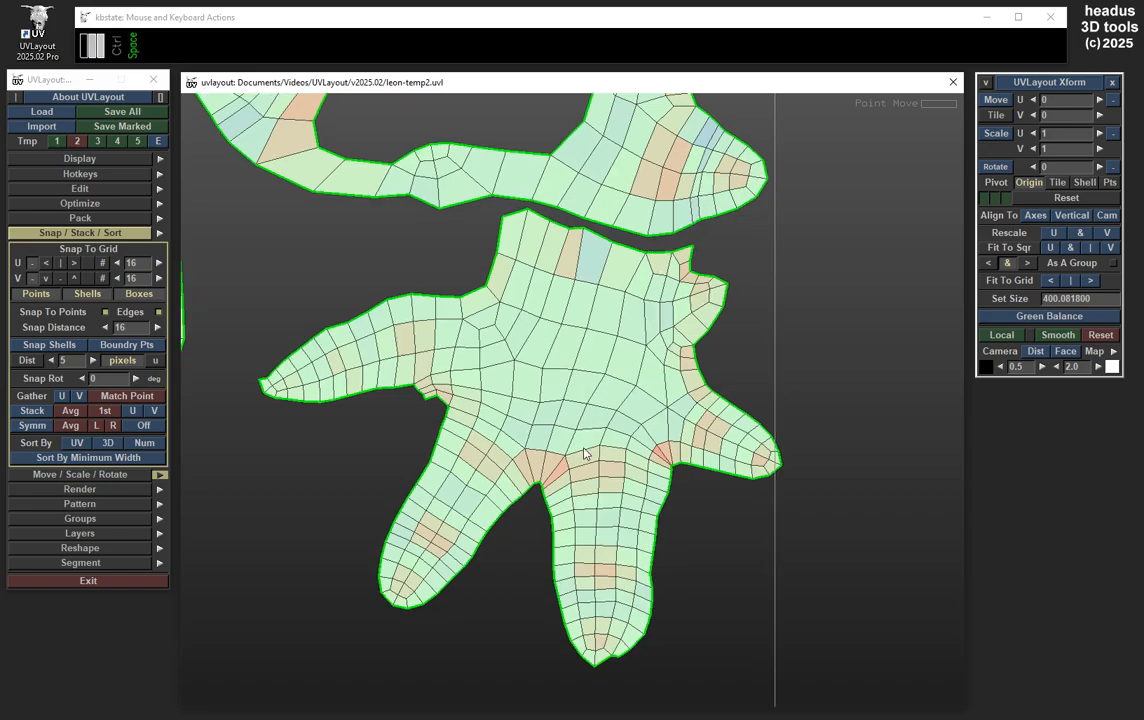
{"action": "left_click_drag", "start_coordinate": [614, 497], "coordinate": [570, 545]}
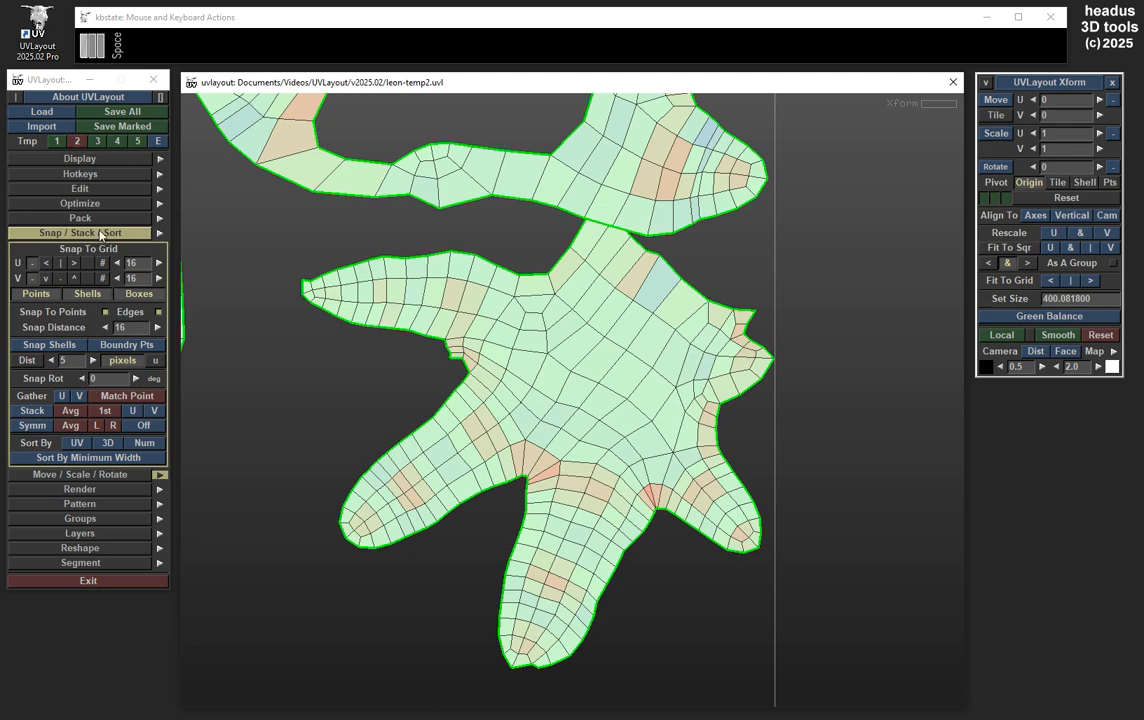
Set the rotation snap to 30 degrees and rotate the hand shell in those increments
{"action": "left_click", "coordinate": [136, 378]}
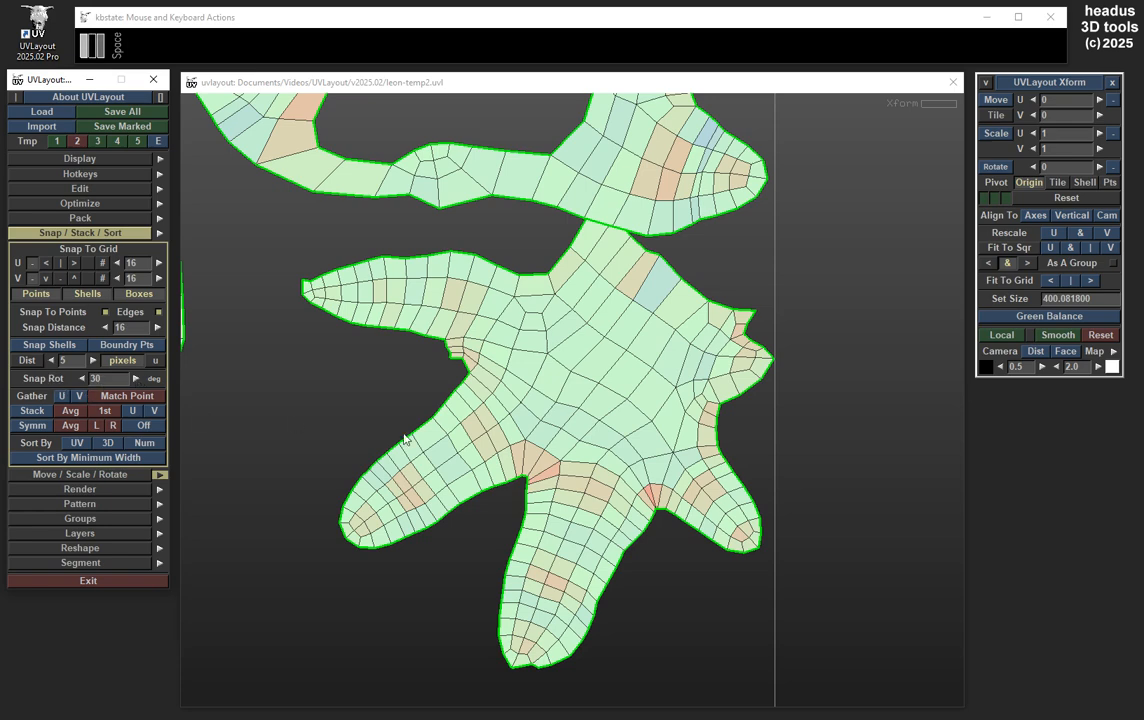
{"action": "key", "text": "space"}
{"action": "left_click_drag", "start_coordinate": [614, 536], "coordinate": [692, 472]}
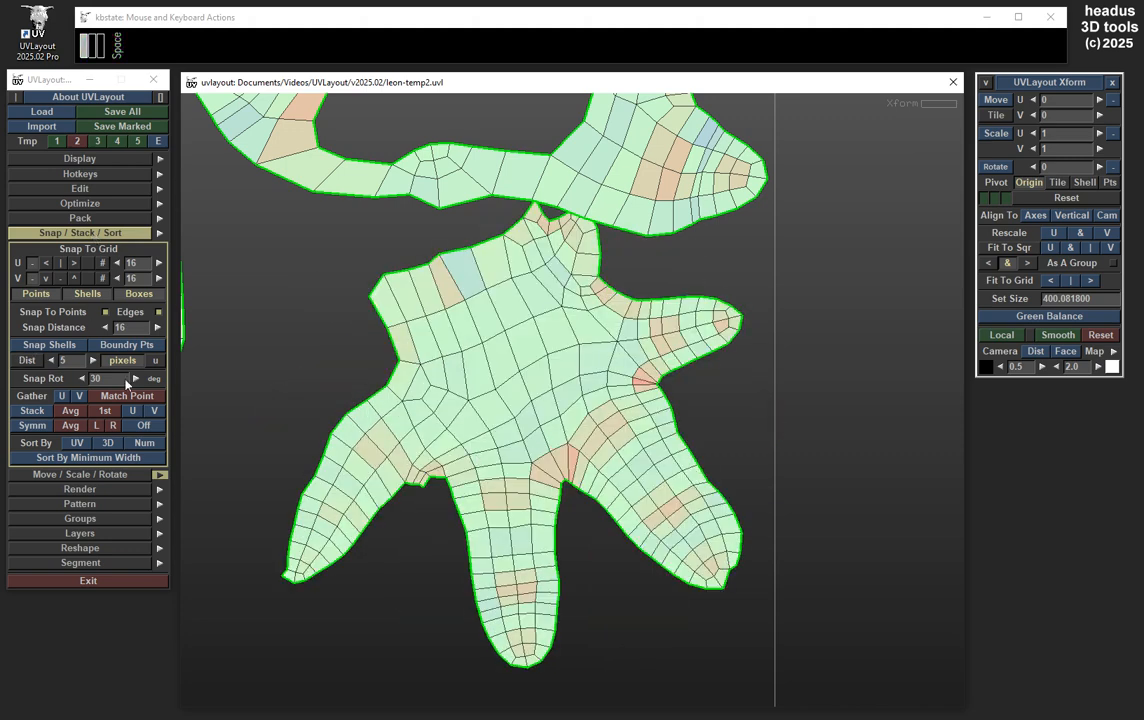
Close the snapping settings, rotate the hand shell until its wrist edge is roughly level, and place it clear of the ring-shaped shell
{"action": "left_click", "coordinate": [72, 236]}
{"action": "left_click_drag", "start_coordinate": [620, 480], "coordinate": [657, 554]}
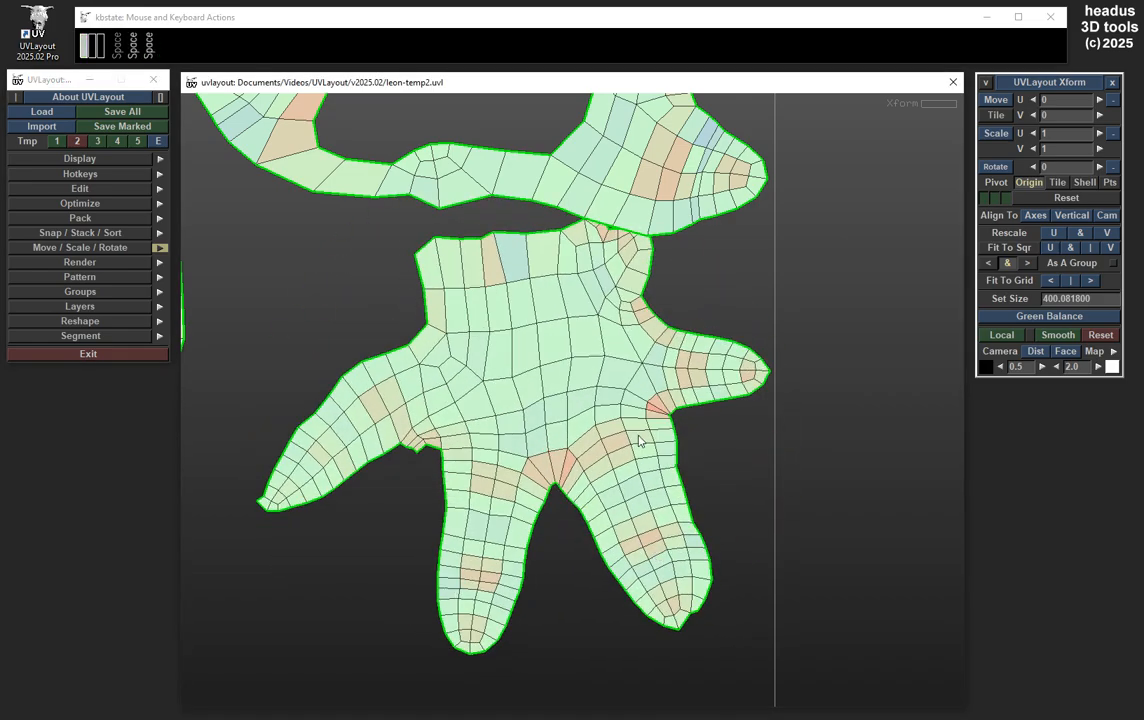
{"action": "scroll", "coordinate": [575, 395], "scroll_direction": "down", "scroll_amount": 2}
{"action": "scroll", "coordinate": [590, 415], "scroll_direction": "down", "scroll_amount": 1}
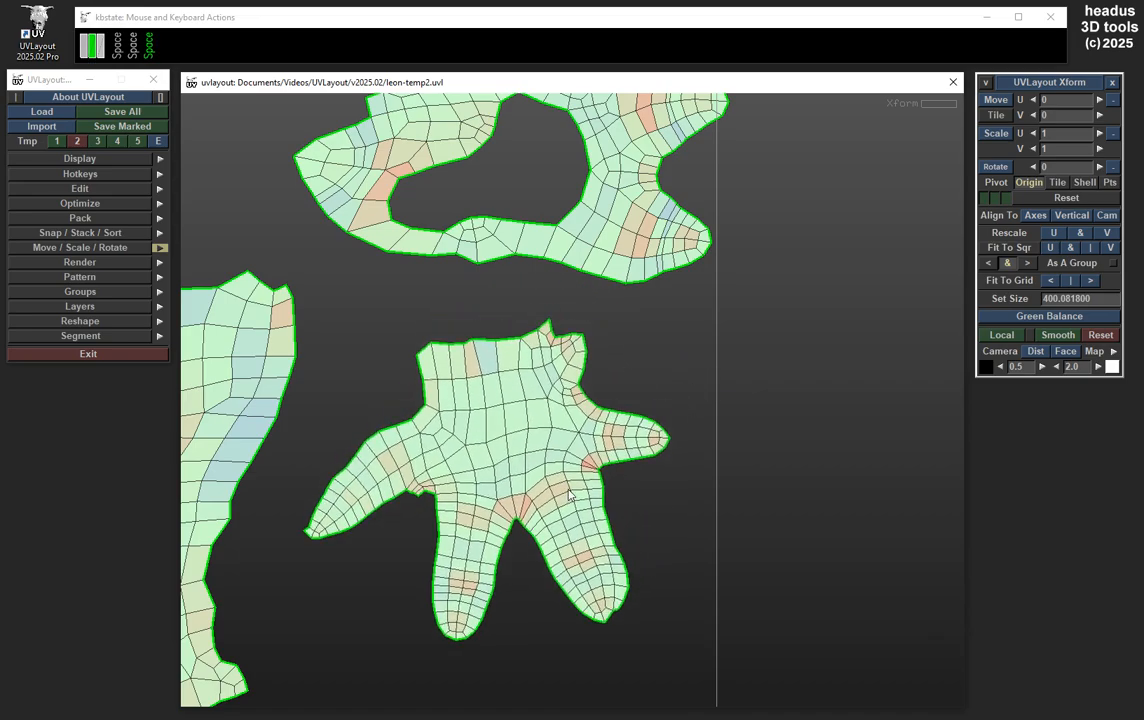
Rotate the large body shell slightly clockwise and select all three shells
{"action": "scroll", "coordinate": [540, 390], "scroll_direction": "down", "scroll_amount": 2}
{"action": "scroll", "coordinate": [482, 345], "scroll_direction": "up", "scroll_amount": 1}
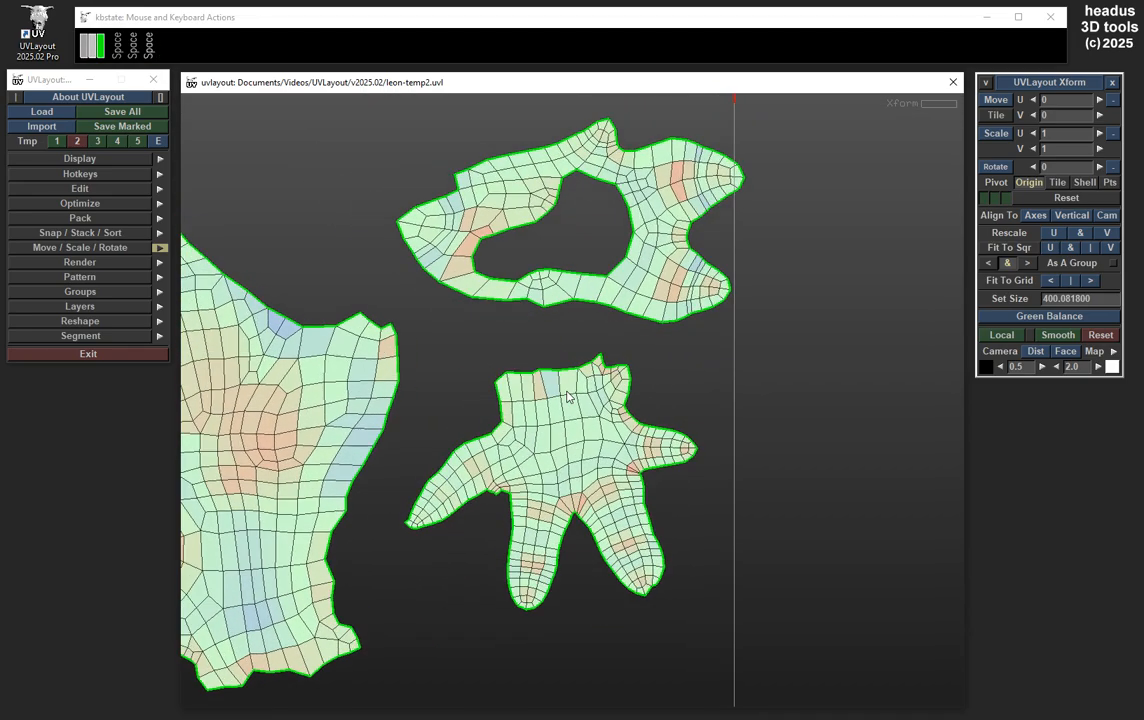
{"action": "left_click_drag", "start_coordinate": [545, 374], "coordinate": [547, 358]}
{"action": "scroll", "coordinate": [490, 420], "scroll_direction": "up", "scroll_amount": 1}
{"action": "middle_click_drag", "start_coordinate": [503, 417], "coordinate": [602, 391]}
{"action": "scroll", "coordinate": [598, 380], "scroll_direction": "down", "scroll_amount": 2}
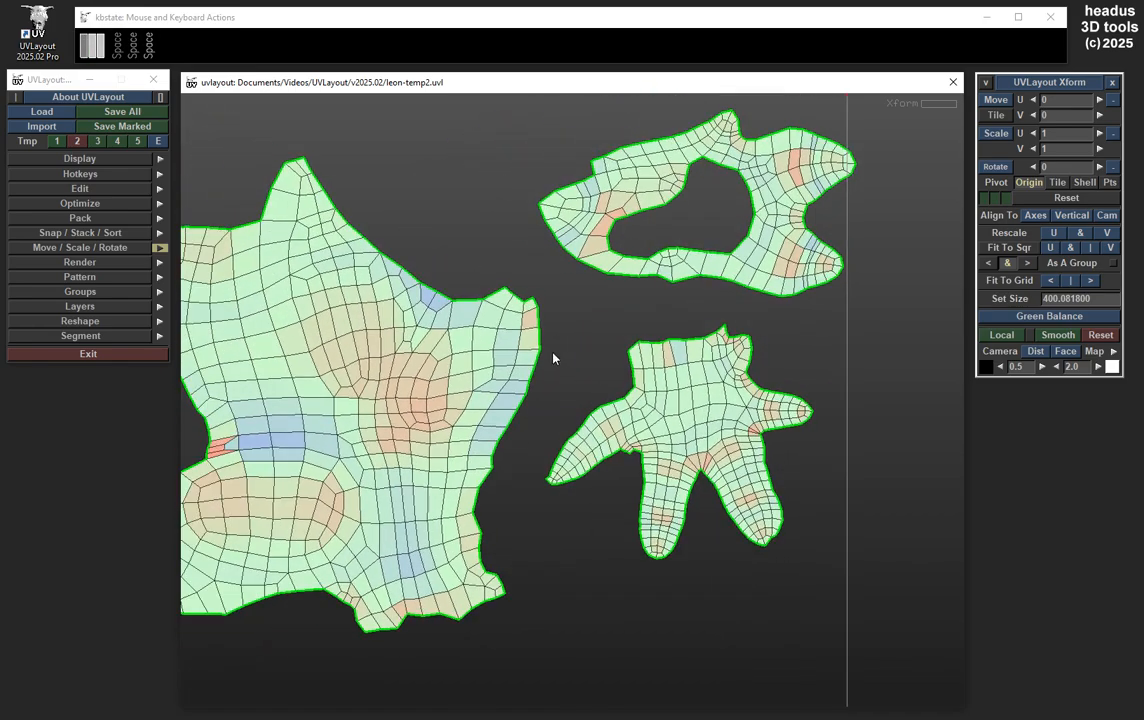
{"action": "key", "text": "space"}
{"action": "mouse_move", "coordinate": [484, 420]}
{"action": "left_mouse_down"}
{"action": "mouse_move", "coordinate": [488, 411]}
{"action": "mouse_move", "coordinate": [455, 434]}
{"action": "left_mouse_up"}
{"action": "left_click_drag", "start_coordinate": [424, 210], "coordinate": [715, 493]}
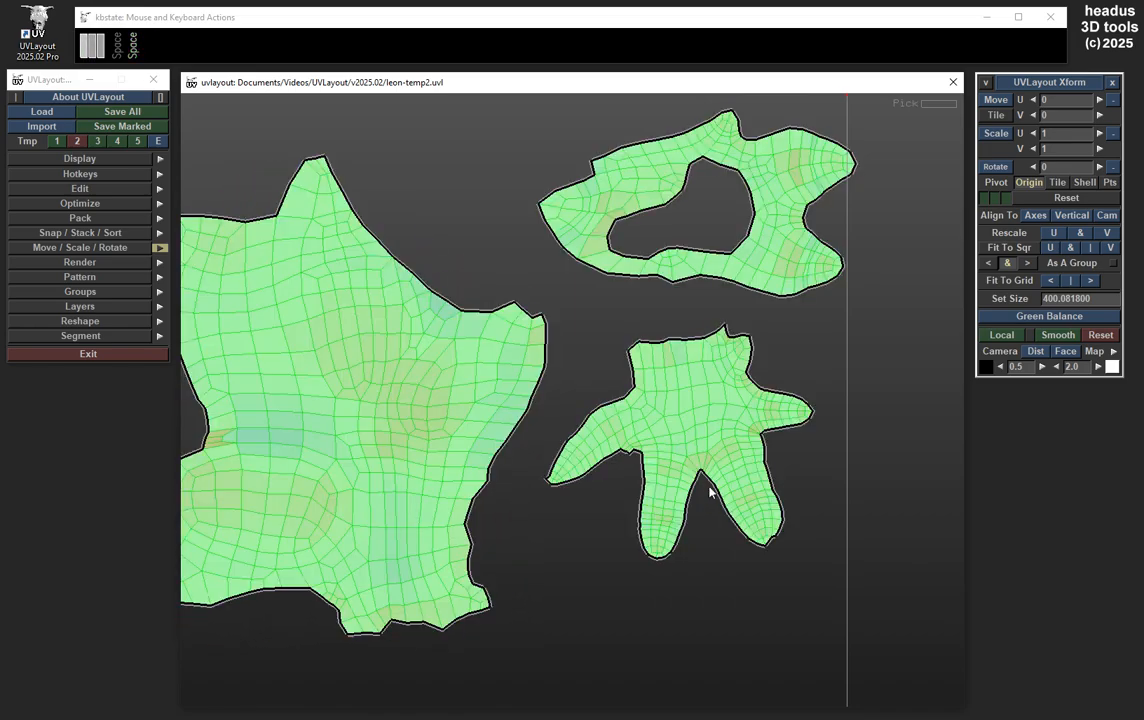
Rotate the three selected shells together as one group and scale them down
{"action": "middle_click_drag", "start_coordinate": [687, 584], "coordinate": [681, 467]}
{"action": "key", "text": "space"}
{"action": "mouse_move", "coordinate": [681, 468]}
{"action": "left_mouse_down"}
{"action": "mouse_move", "coordinate": [629, 490]}
{"action": "mouse_move", "coordinate": [685, 484]}
{"action": "mouse_move", "coordinate": [618, 516]}
{"action": "mouse_move", "coordinate": [684, 516]}
{"action": "mouse_move", "coordinate": [651, 523]}
{"action": "mouse_move", "coordinate": [613, 560]}
{"action": "mouse_move", "coordinate": [582, 357]}
{"action": "mouse_move", "coordinate": [603, 360]}
{"action": "mouse_move", "coordinate": [577, 357]}
{"action": "left_mouse_up"}
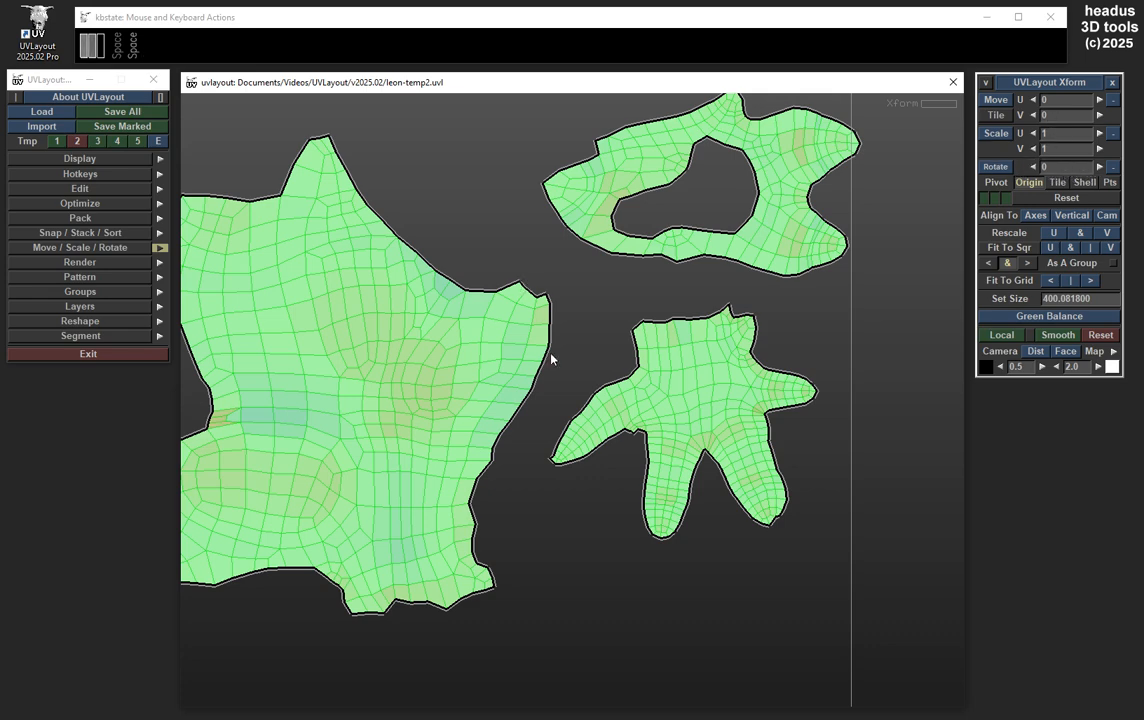
{"action": "middle_click_drag", "start_coordinate": [612, 303], "coordinate": [628, 338]}
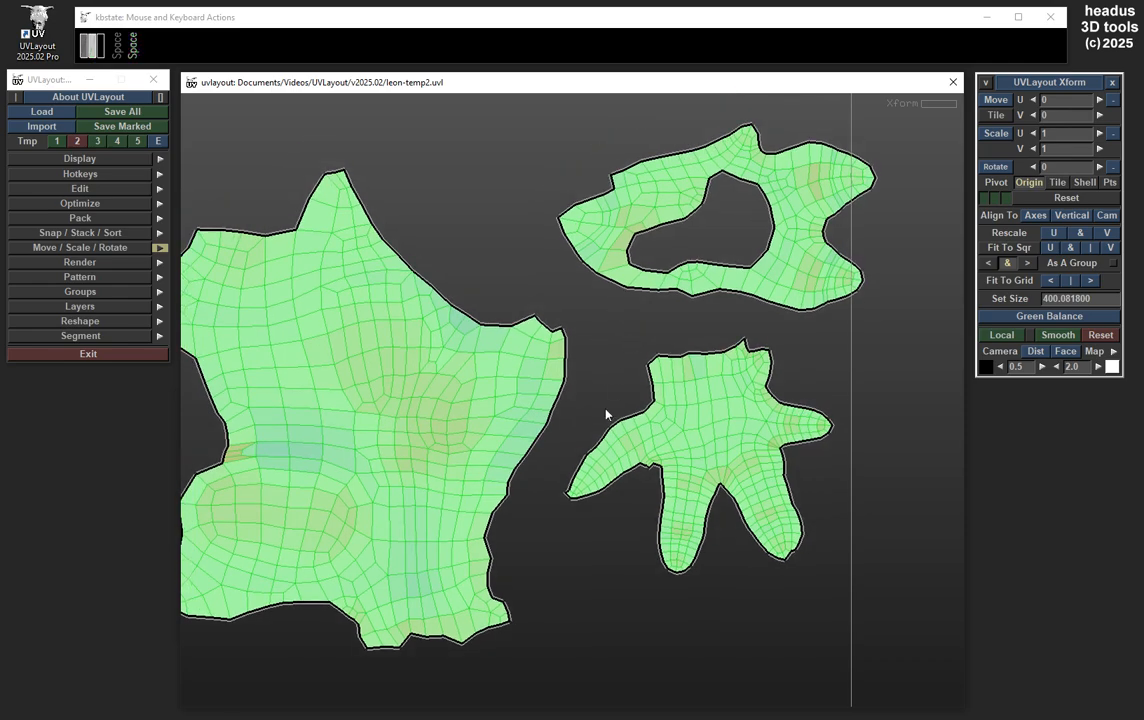
{"action": "right_click_drag", "start_coordinate": [600, 377], "coordinate": [571, 384]}
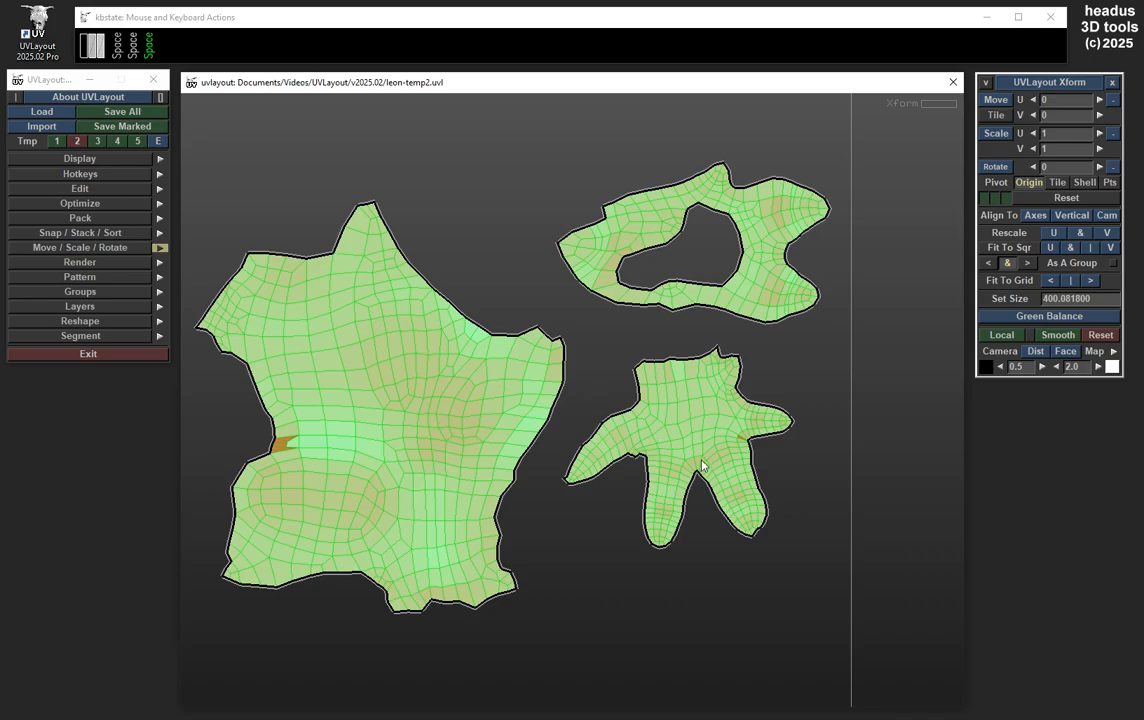
Rotate the group of selected shells back and forth slightly and scale it up again
{"action": "mouse_move", "coordinate": [705, 460]}
{"action": "left_mouse_down"}
{"action": "mouse_move", "coordinate": [709, 437]}
{"action": "mouse_move", "coordinate": [659, 490]}
{"action": "mouse_move", "coordinate": [684, 490]}
{"action": "mouse_move", "coordinate": [697, 475]}
{"action": "left_mouse_up"}
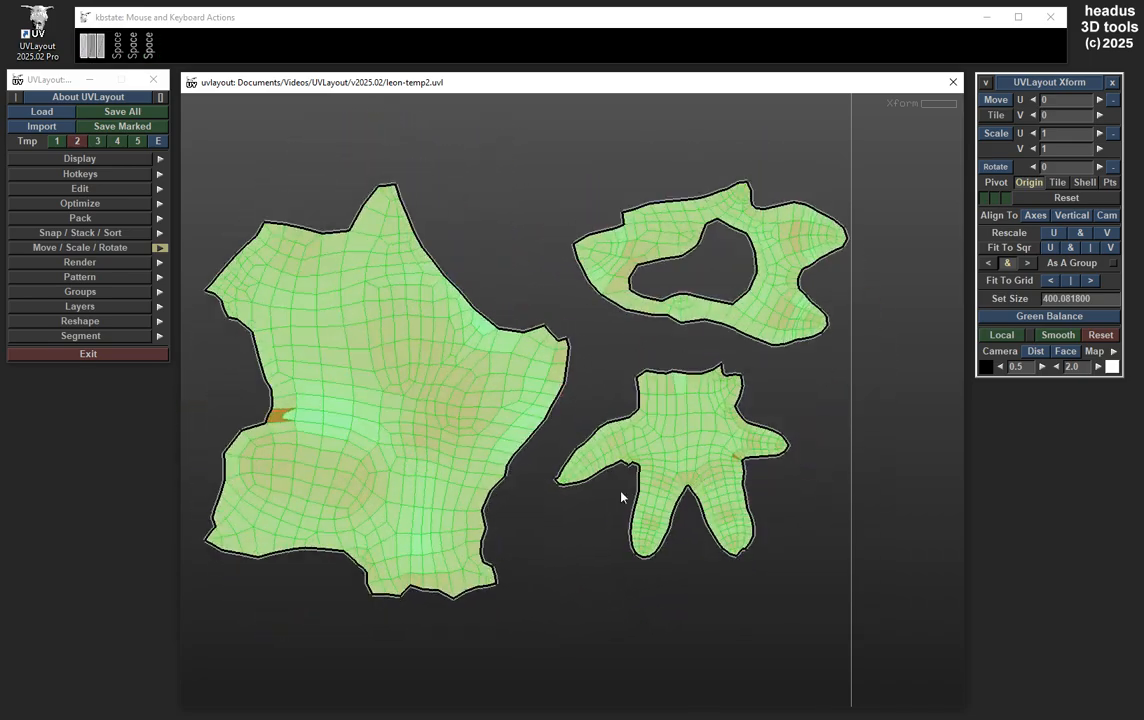
{"action": "left_click_drag", "start_coordinate": [711, 407], "coordinate": [743, 433]}
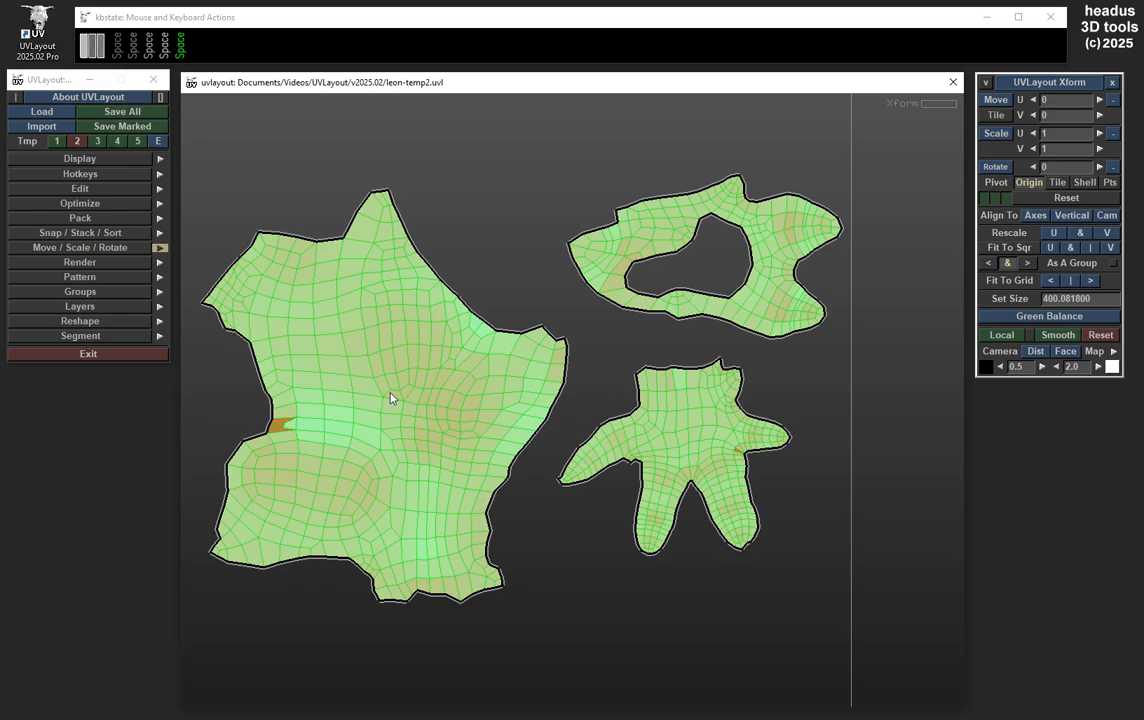
{"action": "middle_click_drag", "start_coordinate": [391, 398], "coordinate": [403, 397]}
{"action": "mouse_move", "coordinate": [712, 447]}
{"action": "left_mouse_down"}
{"action": "mouse_move", "coordinate": [705, 460]}
{"action": "mouse_move", "coordinate": [743, 409]}
{"action": "mouse_move", "coordinate": [718, 452]}
{"action": "mouse_move", "coordinate": [743, 383]}
{"action": "mouse_move", "coordinate": [648, 478]}
{"action": "mouse_move", "coordinate": [718, 383]}
{"action": "mouse_move", "coordinate": [702, 424]}
{"action": "mouse_move", "coordinate": [635, 467]}
{"action": "mouse_move", "coordinate": [702, 439]}
{"action": "mouse_move", "coordinate": [707, 429]}
{"action": "mouse_move", "coordinate": [590, 422]}
{"action": "mouse_move", "coordinate": [596, 436]}
{"action": "left_mouse_up"}
{"action": "right_click_drag", "start_coordinate": [596, 431], "coordinate": [598, 435]}
{"action": "middle_click_drag", "start_coordinate": [618, 424], "coordinate": [609, 415]}
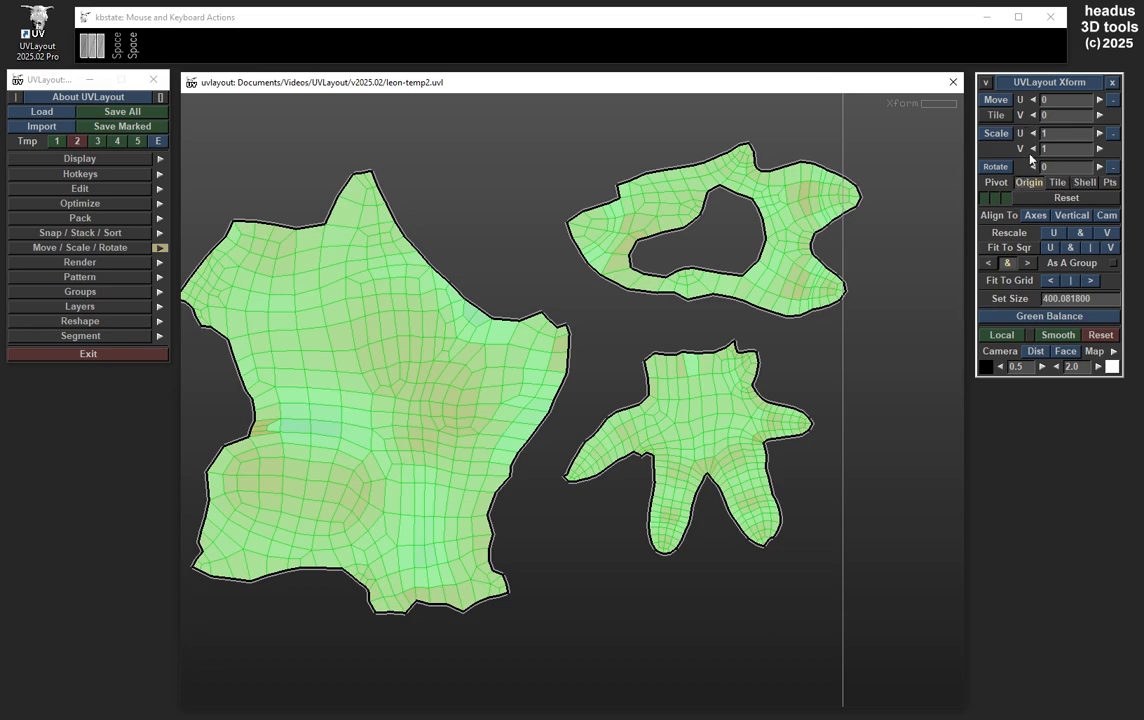
Set the transform pivot to Shell with the Pinned option enabled, and clear the shell selection
{"action": "left_click", "coordinate": [1085, 184]}
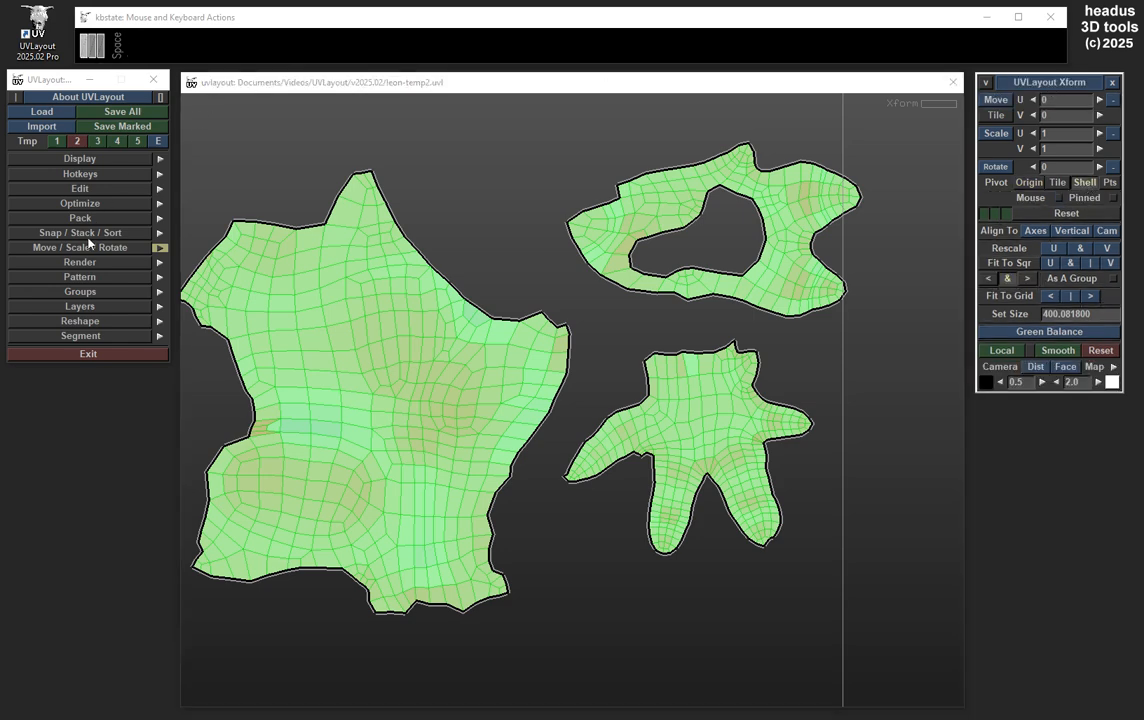
{"action": "left_click", "coordinate": [1085, 184]}
{"action": "left_click", "coordinate": [1109, 185]}
{"action": "left_click", "coordinate": [1086, 183]}
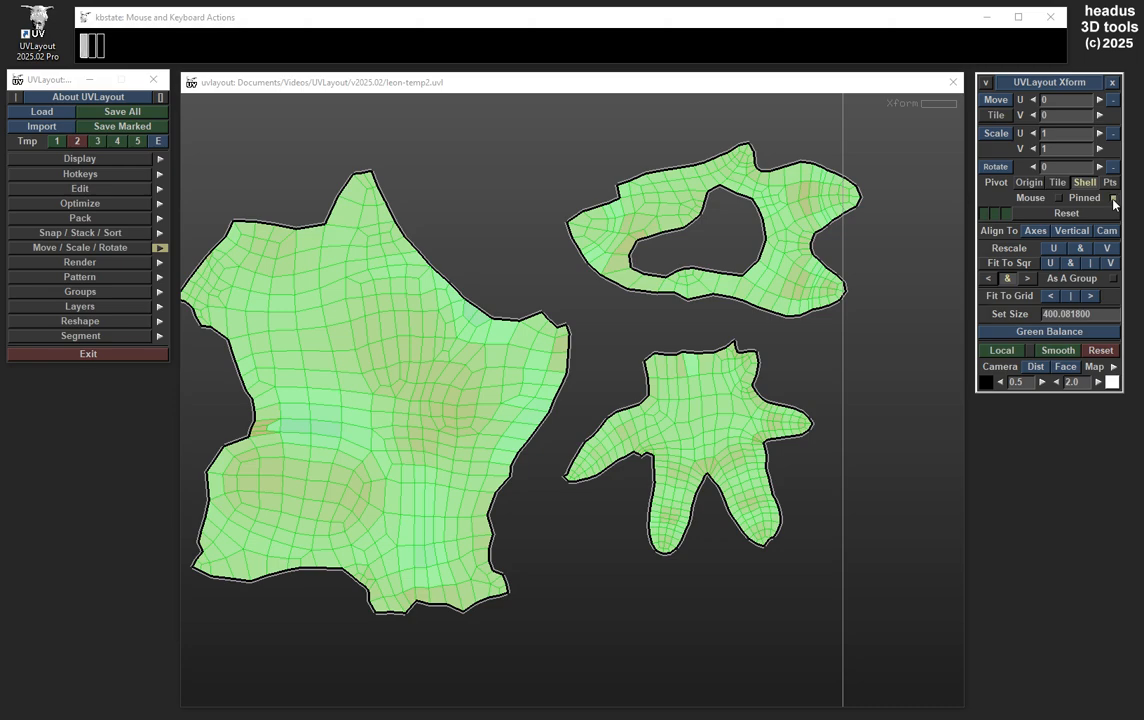
{"action": "left_click", "coordinate": [702, 427]}
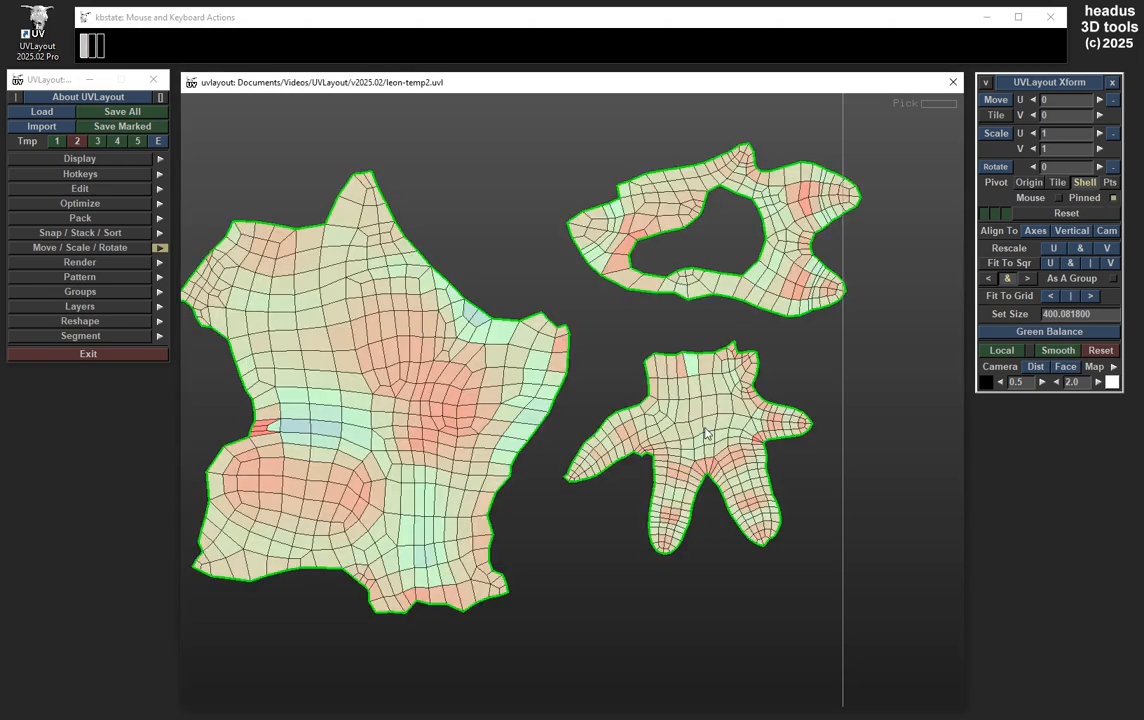
Select all three shells, rotate them slightly as a group and deselect them
{"action": "left_click_drag", "start_coordinate": [516, 303], "coordinate": [709, 459]}
{"action": "key", "text": "space"}
{"action": "middle_click_drag", "start_coordinate": [658, 378], "coordinate": [676, 394]}
{"action": "key", "text": "space"}
{"action": "left_click_drag", "start_coordinate": [707, 460], "coordinate": [345, 299]}
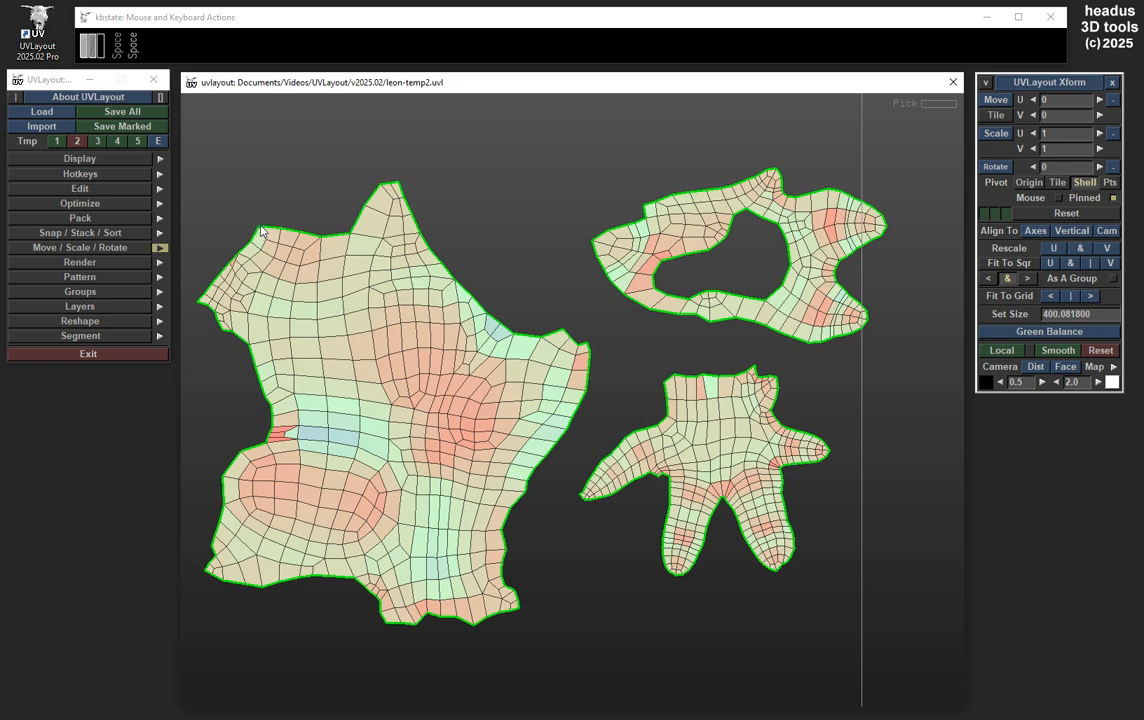
Pin the body shell's upper-left corner point, select all three shells and rotate them about that pin
{"action": "key", "text": "p"}
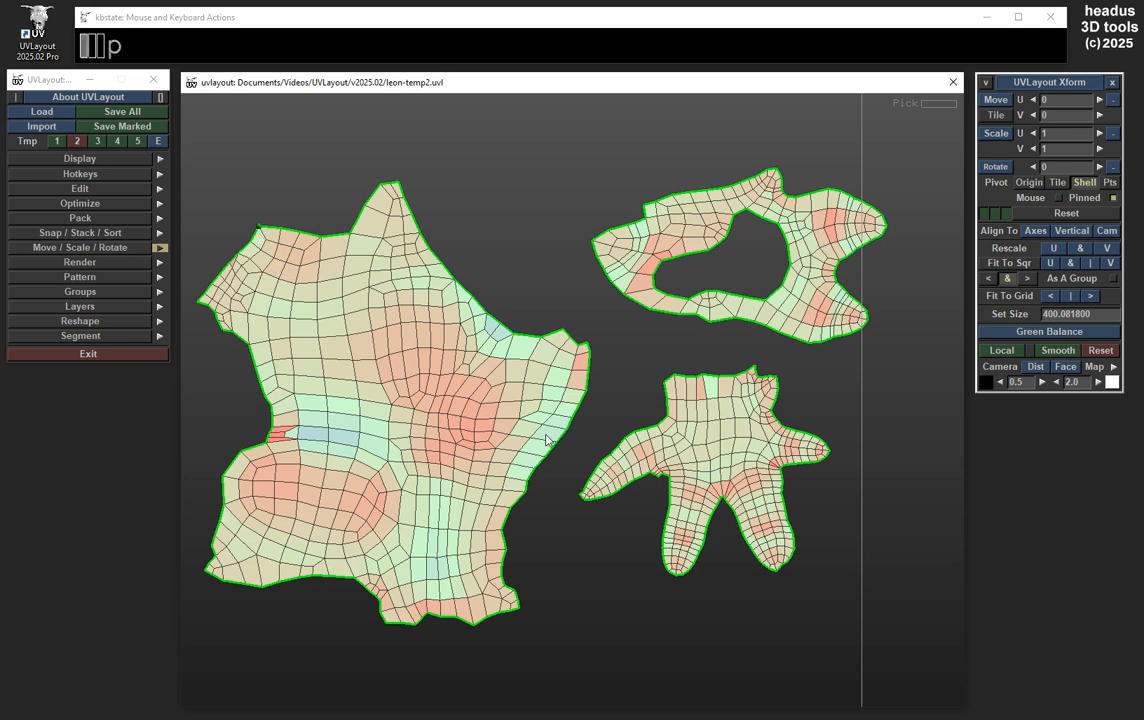
{"action": "mouse_move", "coordinate": [517, 265]}
{"action": "left_mouse_down"}
{"action": "mouse_move", "coordinate": [743, 473]}
{"action": "mouse_move", "coordinate": [673, 511]}
{"action": "mouse_move", "coordinate": [775, 307]}
{"action": "mouse_move", "coordinate": [620, 536]}
{"action": "mouse_move", "coordinate": [728, 332]}
{"action": "mouse_move", "coordinate": [621, 495]}
{"action": "mouse_move", "coordinate": [688, 366]}
{"action": "mouse_move", "coordinate": [641, 470]}
{"action": "mouse_move", "coordinate": [720, 539]}
{"action": "mouse_move", "coordinate": [707, 548]}
{"action": "mouse_move", "coordinate": [736, 530]}
{"action": "mouse_move", "coordinate": [707, 462]}
{"action": "mouse_move", "coordinate": [705, 413]}
{"action": "mouse_move", "coordinate": [682, 454]}
{"action": "left_mouse_up"}
{"action": "key", "text": "space"}
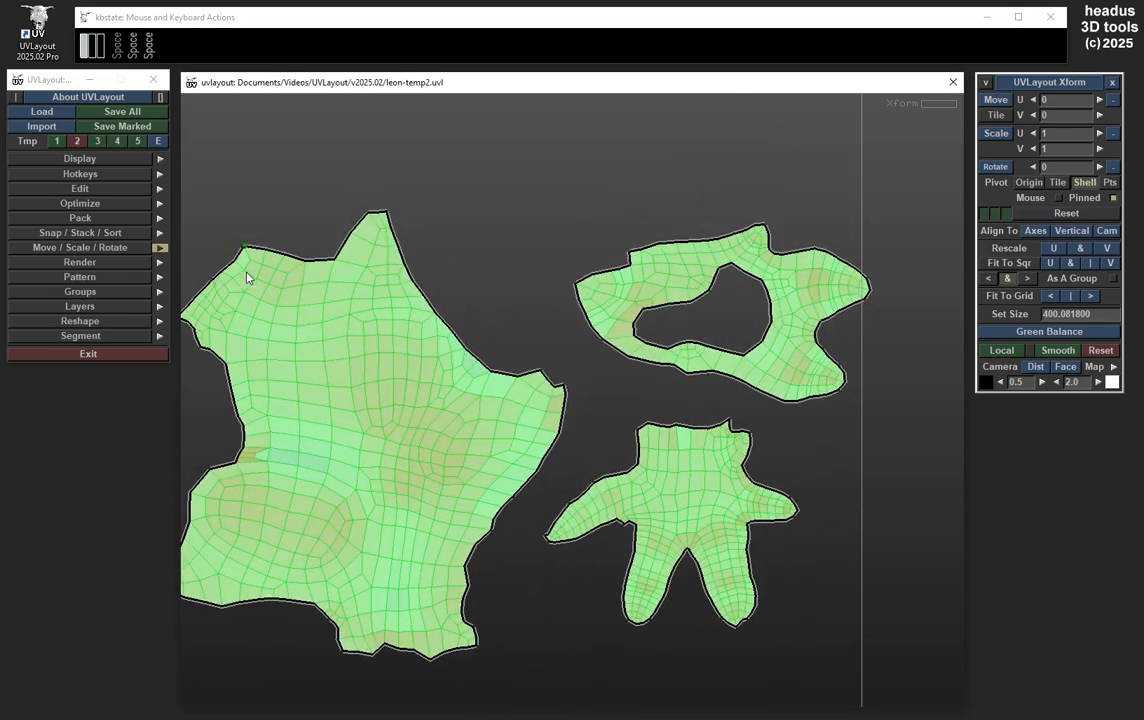
{"action": "key", "text": "space"}
{"action": "middle_click_drag", "start_coordinate": [495, 260], "coordinate": [591, 220]}
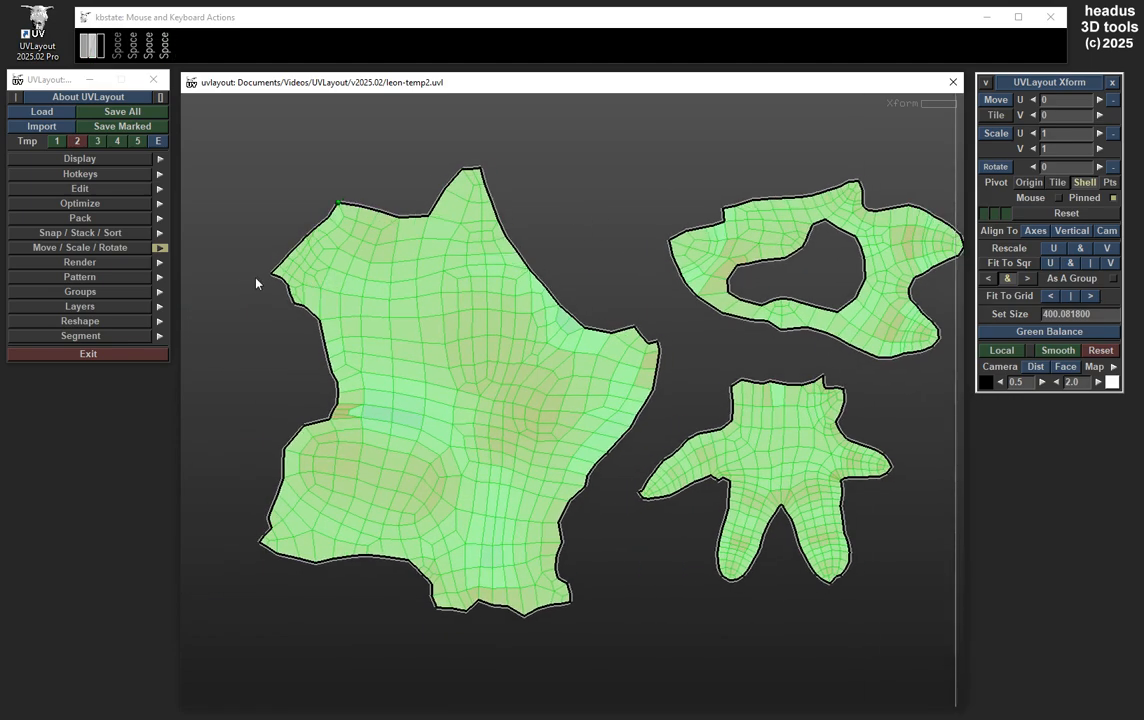
Pin a second point at the body shell's left tip and rotate the selected shells about the two pins
{"action": "key", "text": "p"}
{"action": "key", "text": "space"}
{"action": "left_click_drag", "start_coordinate": [789, 488], "coordinate": [745, 514]}
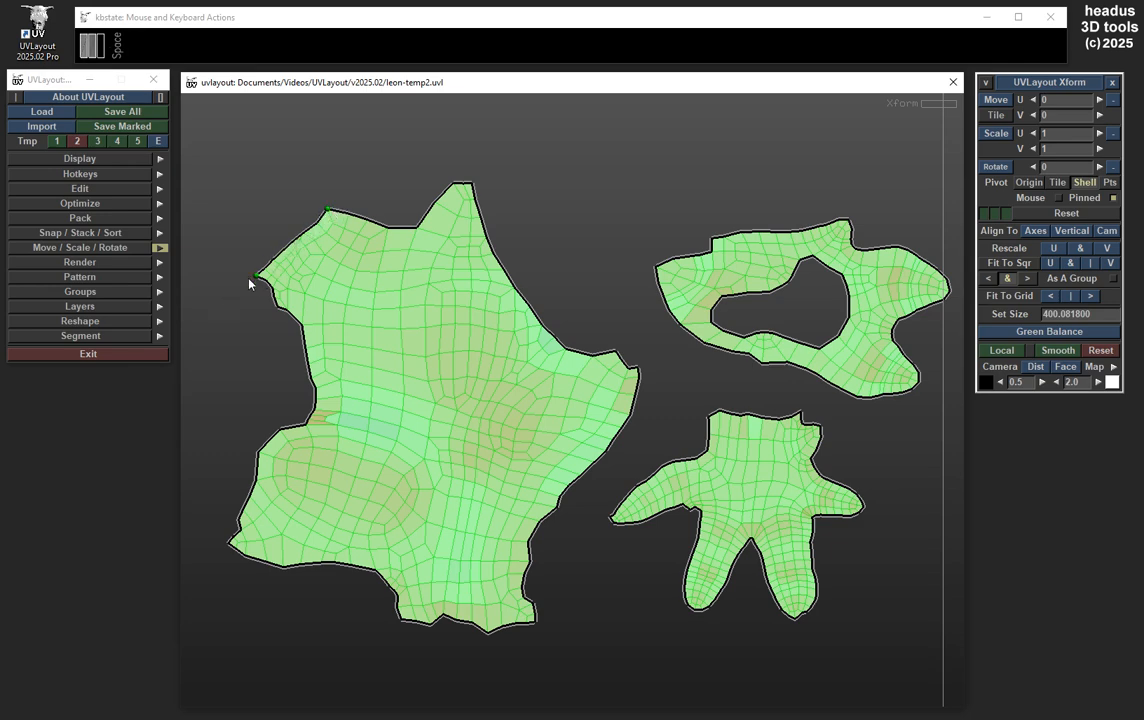
{"action": "key", "text": "space"}
{"action": "left_click_drag", "start_coordinate": [808, 572], "coordinate": [724, 349]}
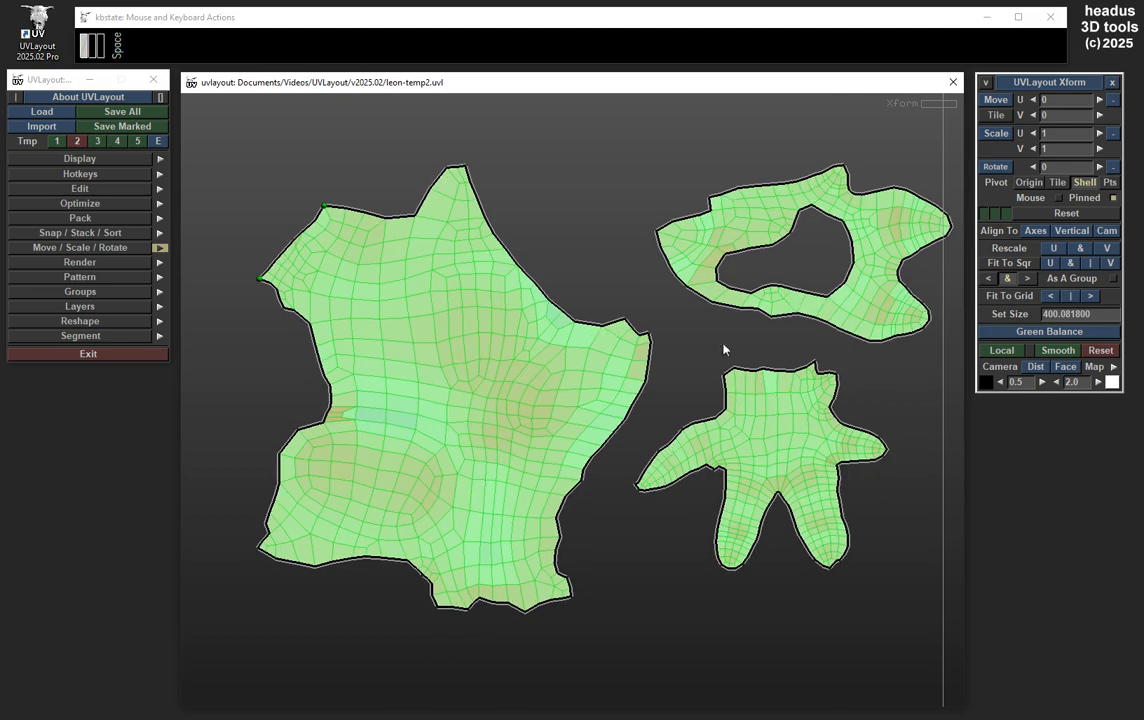
Toggle the Pinned pivot option off and on, and scale the selected shells down slightly about the pinned points
{"action": "left_click", "coordinate": [1114, 199]}
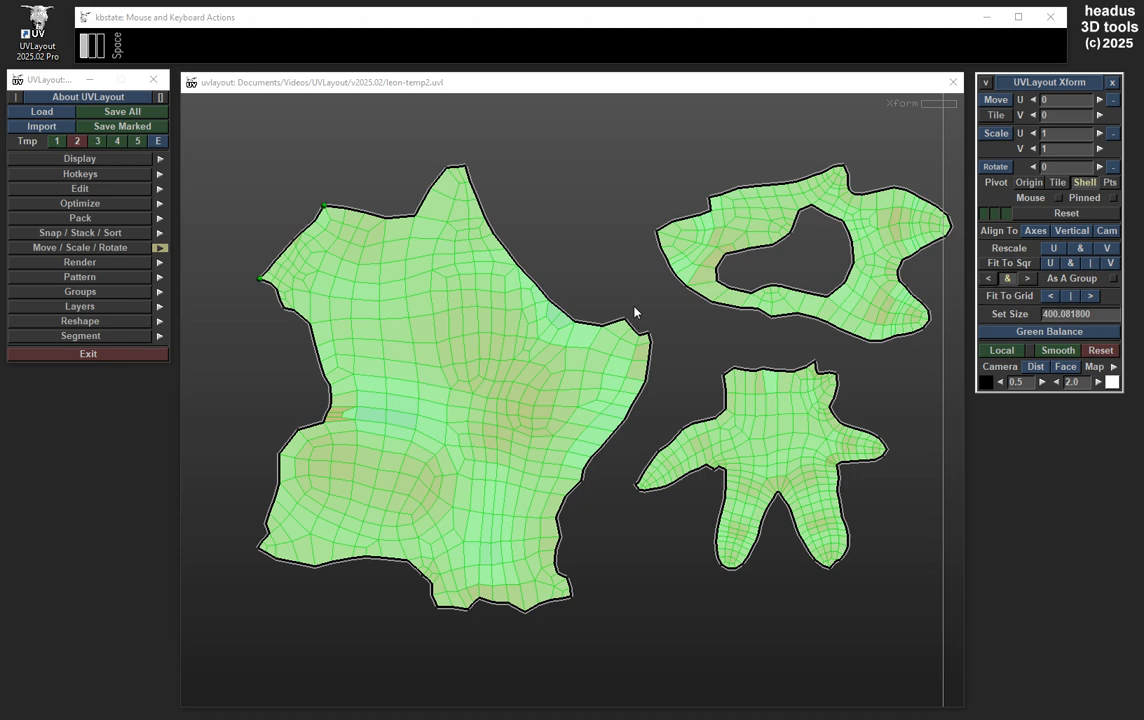
{"action": "middle_click_drag", "start_coordinate": [702, 351], "coordinate": [682, 350]}
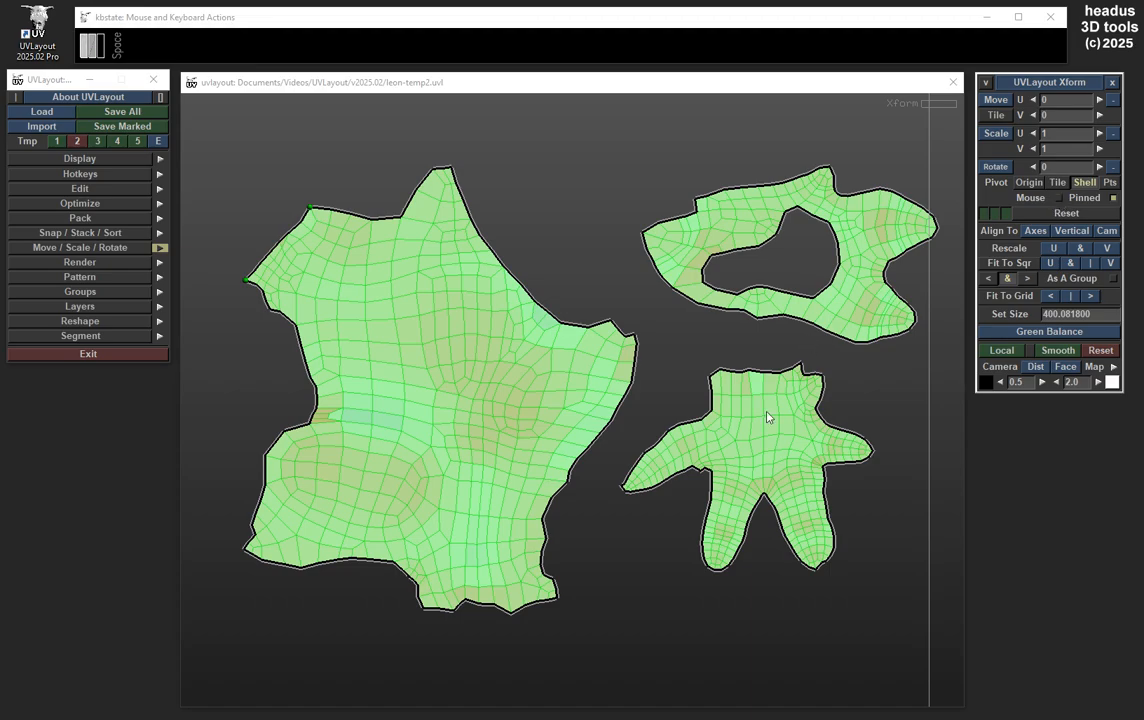
{"action": "key", "text": "space"}
{"action": "mouse_move", "coordinate": [750, 435]}
{"action": "right_mouse_down"}
{"action": "mouse_move", "coordinate": [807, 465]}
{"action": "mouse_move", "coordinate": [738, 420]}
{"action": "mouse_move", "coordinate": [713, 412]}
{"action": "mouse_move", "coordinate": [789, 465]}
{"action": "mouse_move", "coordinate": [695, 426]}
{"action": "mouse_move", "coordinate": [727, 467]}
{"action": "mouse_move", "coordinate": [753, 478]}
{"action": "mouse_move", "coordinate": [781, 452]}
{"action": "mouse_move", "coordinate": [804, 462]}
{"action": "mouse_move", "coordinate": [774, 455]}
{"action": "mouse_move", "coordinate": [780, 444]}
{"action": "right_mouse_up"}
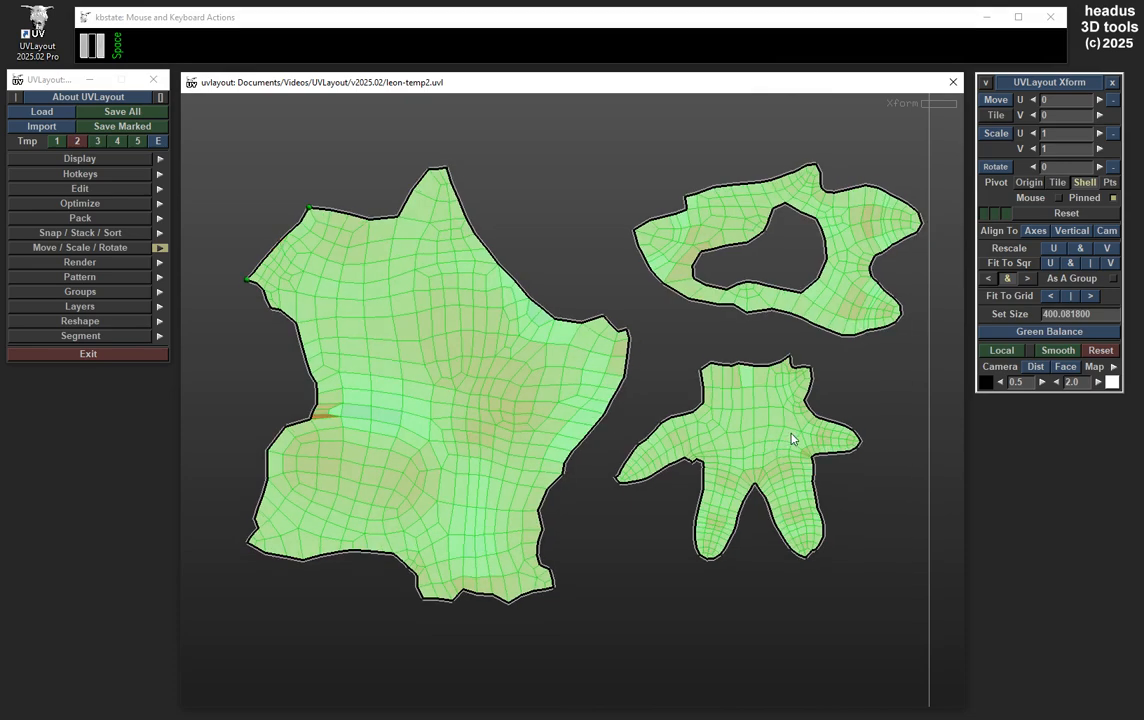
Enable the Mouse pivot option and rotate the selected shells about a point in the body shell's lower-left corner
{"action": "left_click", "coordinate": [1058, 197]}
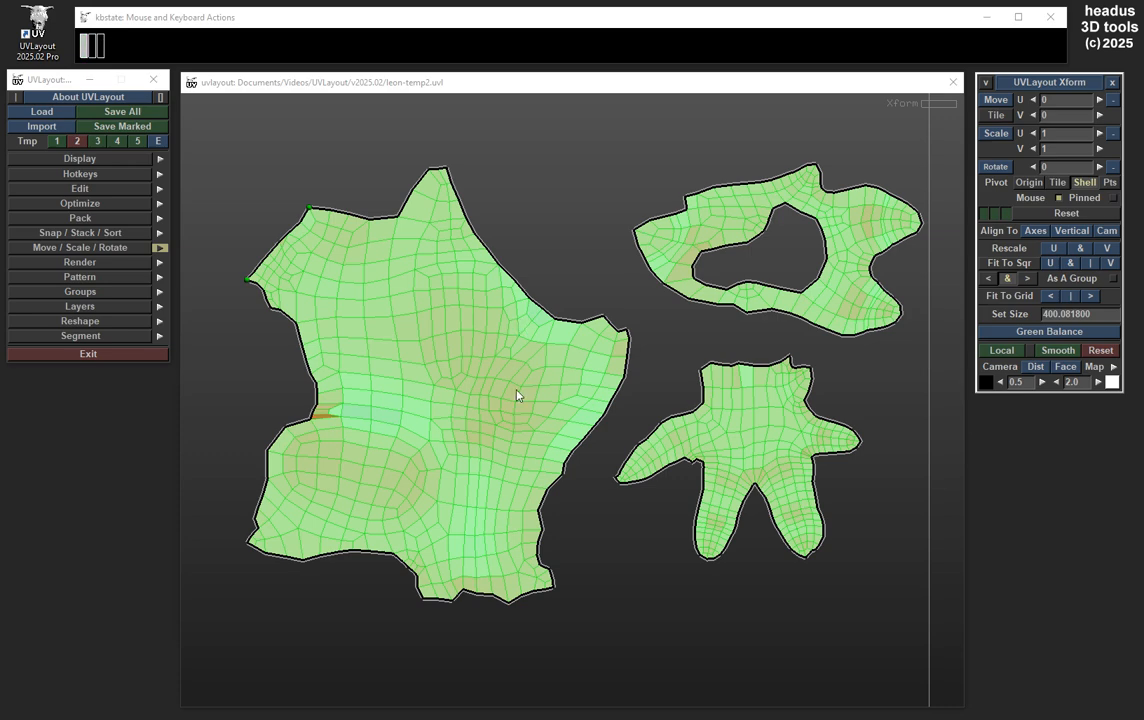
{"action": "middle_click_drag", "start_coordinate": [559, 401], "coordinate": [549, 388]}
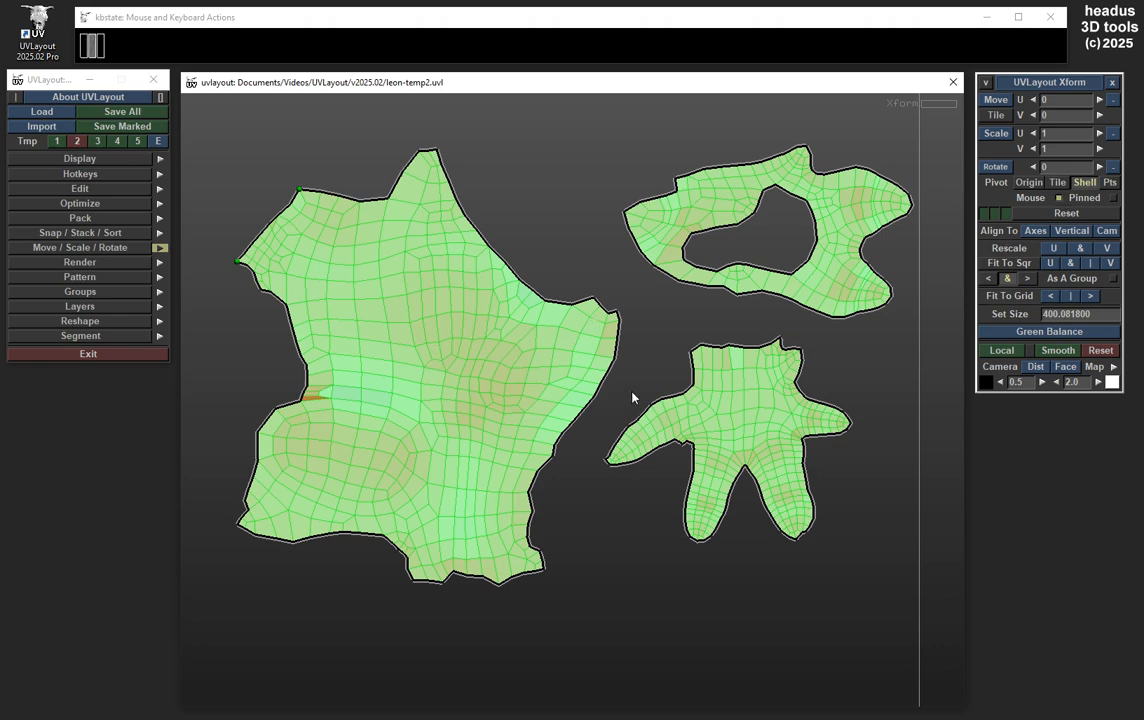
{"action": "middle_click_drag", "start_coordinate": [632, 387], "coordinate": [638, 394]}
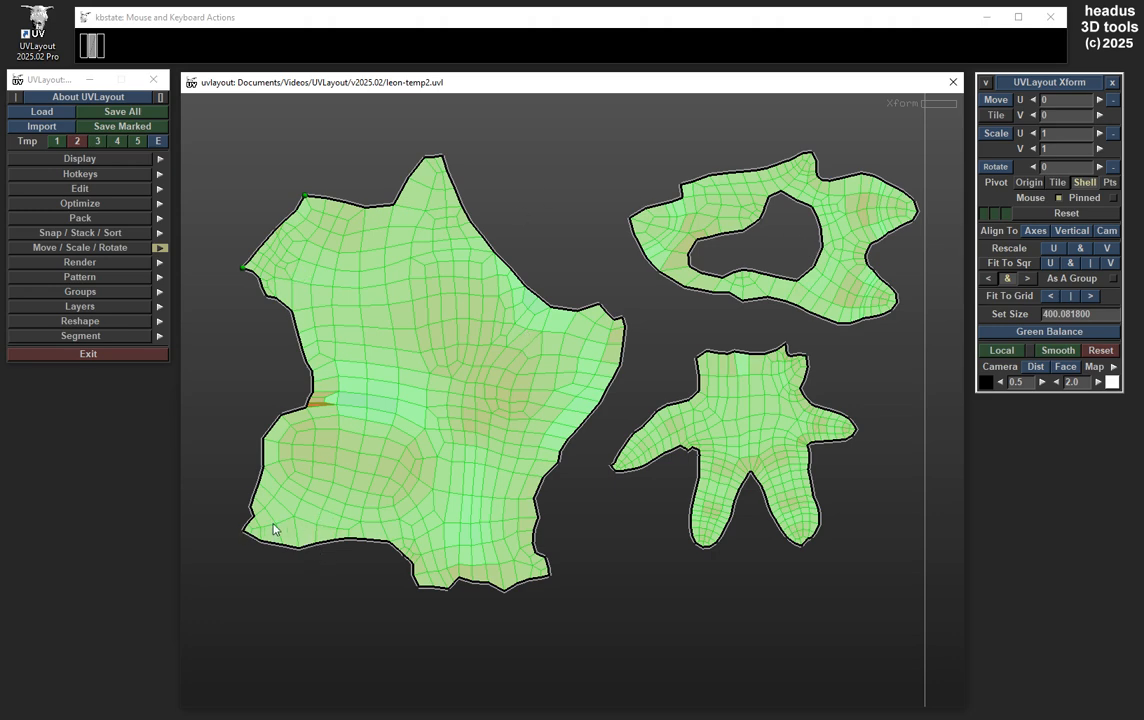
{"action": "key", "text": "space"}
{"action": "right_click_drag", "start_coordinate": [279, 520], "coordinate": [461, 519]}
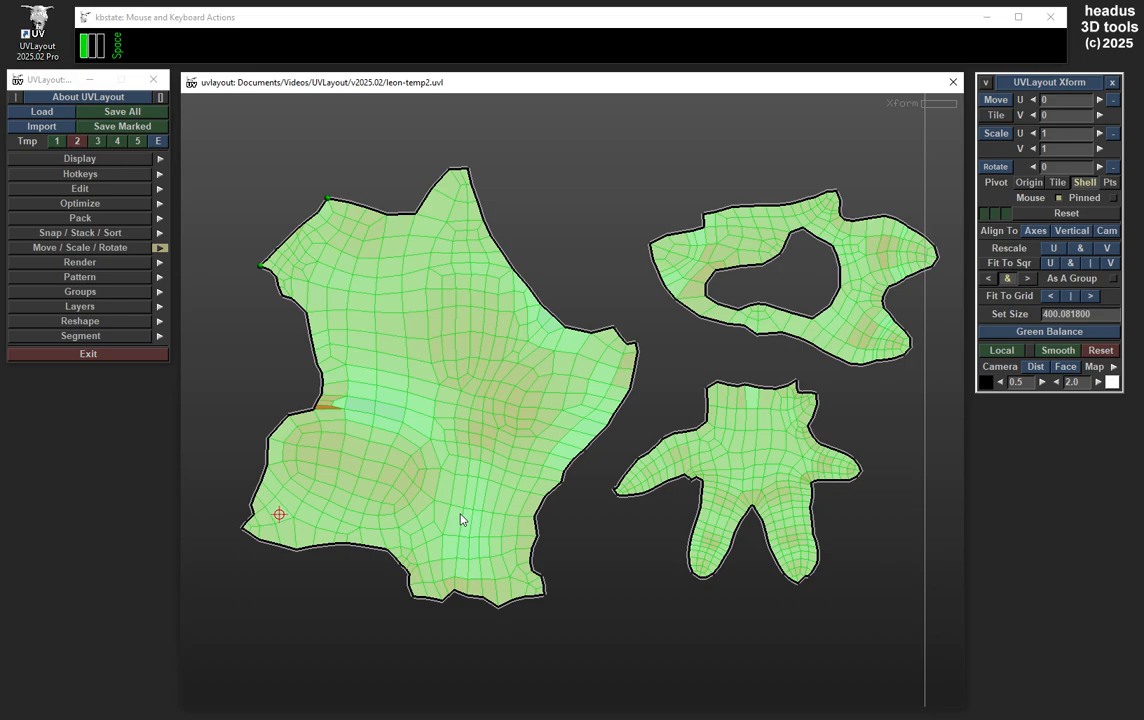
{"action": "right_click_drag", "start_coordinate": [460, 519], "coordinate": [506, 510]}
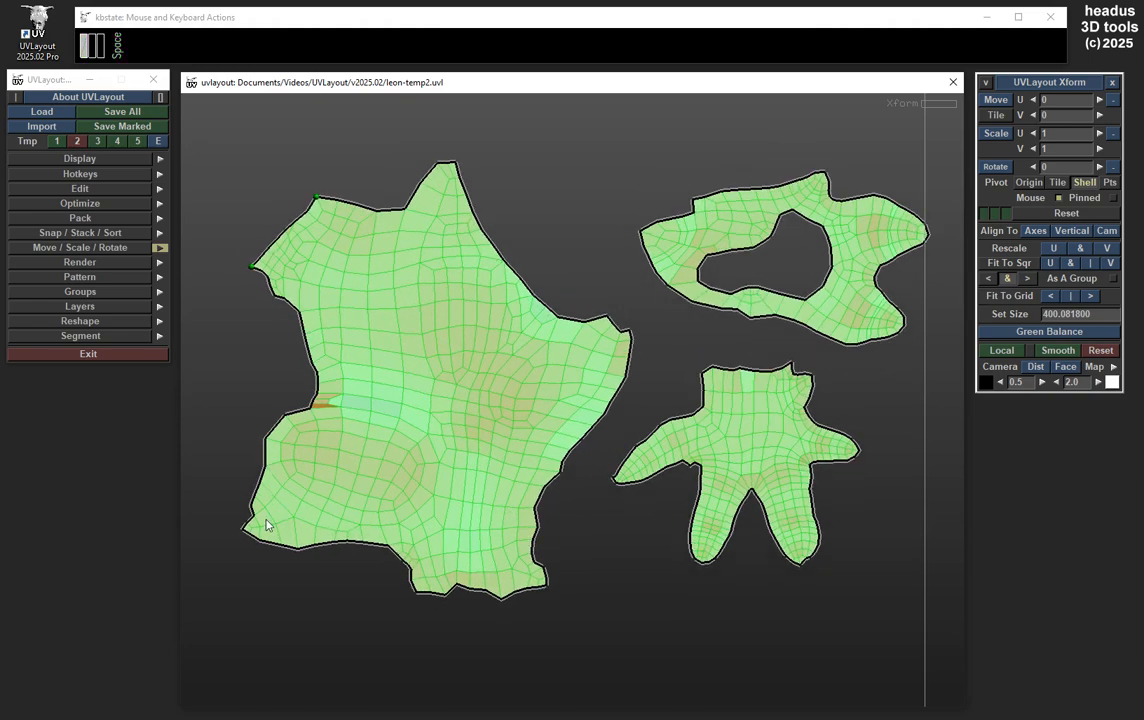
{"action": "right_click_drag", "start_coordinate": [281, 522], "coordinate": [510, 515]}
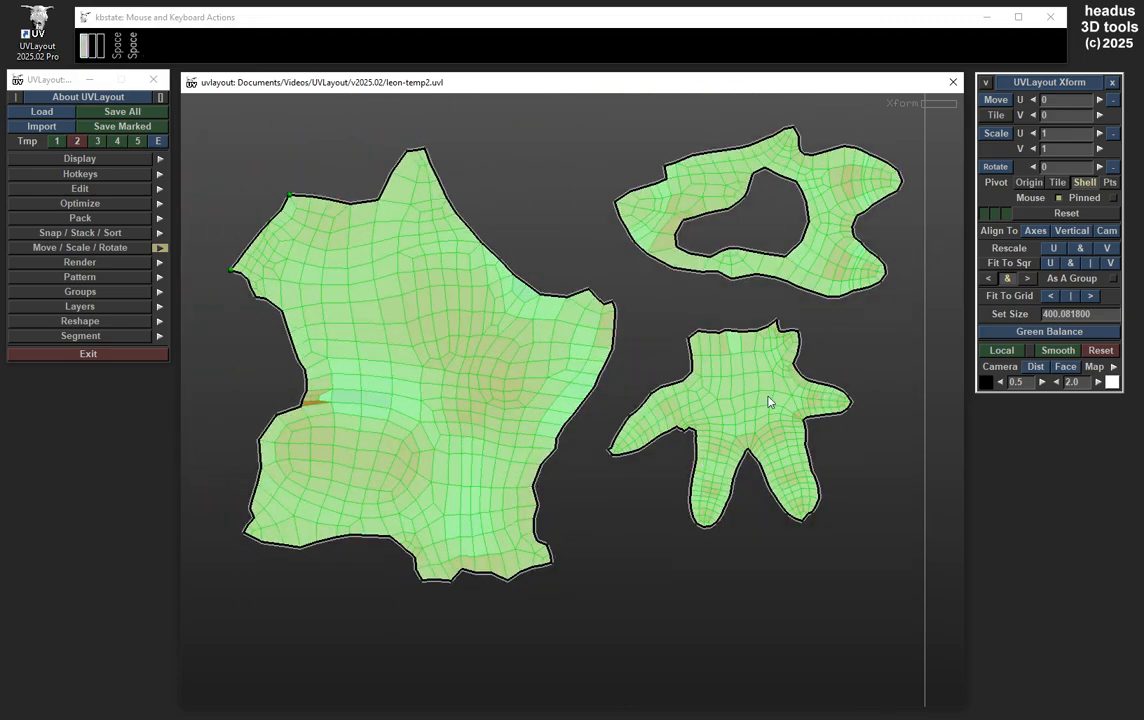
Rotate the selected shells about a point in the hand's palm and about the body shell's pointed top
{"action": "right_click_drag", "start_coordinate": [735, 399], "coordinate": [560, 398]}
{"action": "right_click_drag", "start_coordinate": [412, 166], "coordinate": [401, 362]}
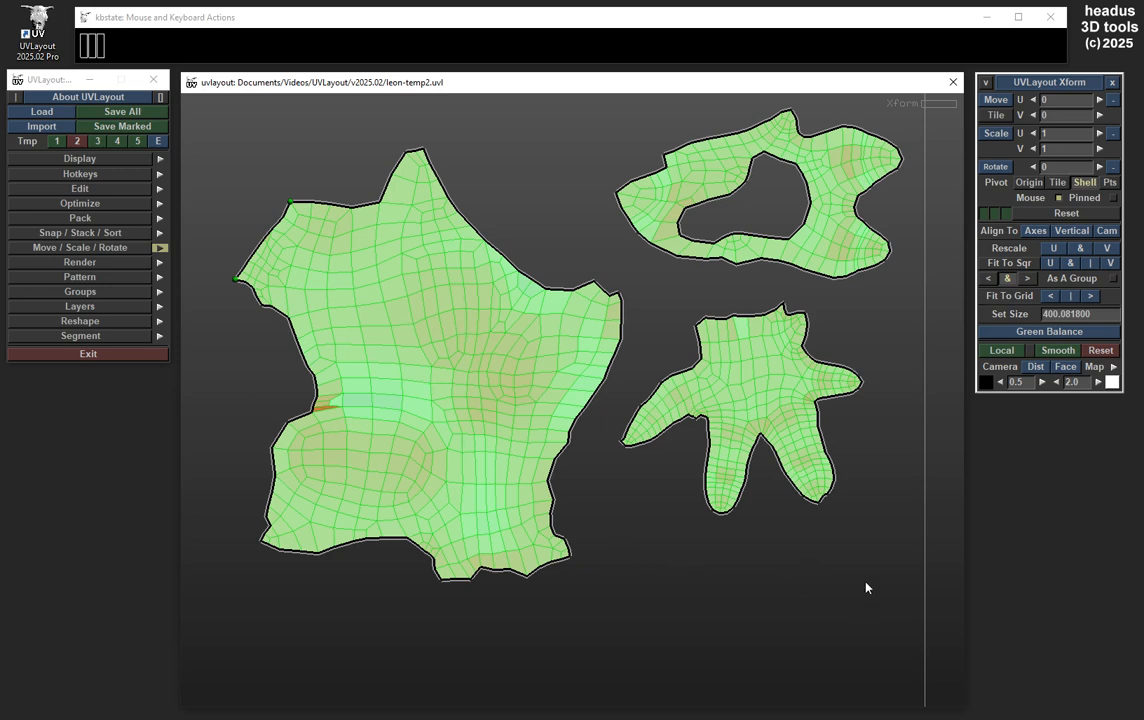
Rotate the selected shells about a point in the empty space below the hand, and deselect them
{"action": "middle_click_drag", "start_coordinate": [838, 561], "coordinate": [778, 565]}
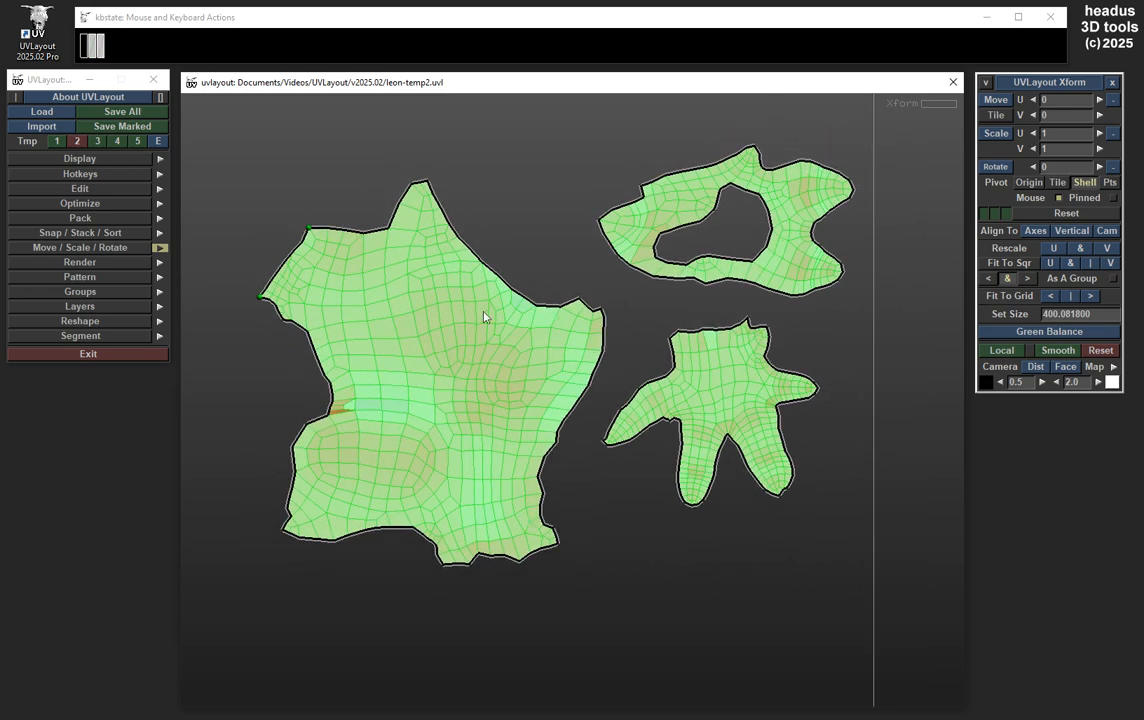
{"action": "key", "text": "space"}
{"action": "mouse_move", "coordinate": [808, 558]}
{"action": "left_mouse_down"}
{"action": "mouse_move", "coordinate": [710, 551]}
{"action": "mouse_move", "coordinate": [711, 518]}
{"action": "mouse_move", "coordinate": [689, 551]}
{"action": "mouse_move", "coordinate": [684, 531]}
{"action": "mouse_move", "coordinate": [690, 553]}
{"action": "left_mouse_up"}
{"action": "key", "text": "space"}
{"action": "left_click_drag", "start_coordinate": [804, 562], "coordinate": [533, 539]}
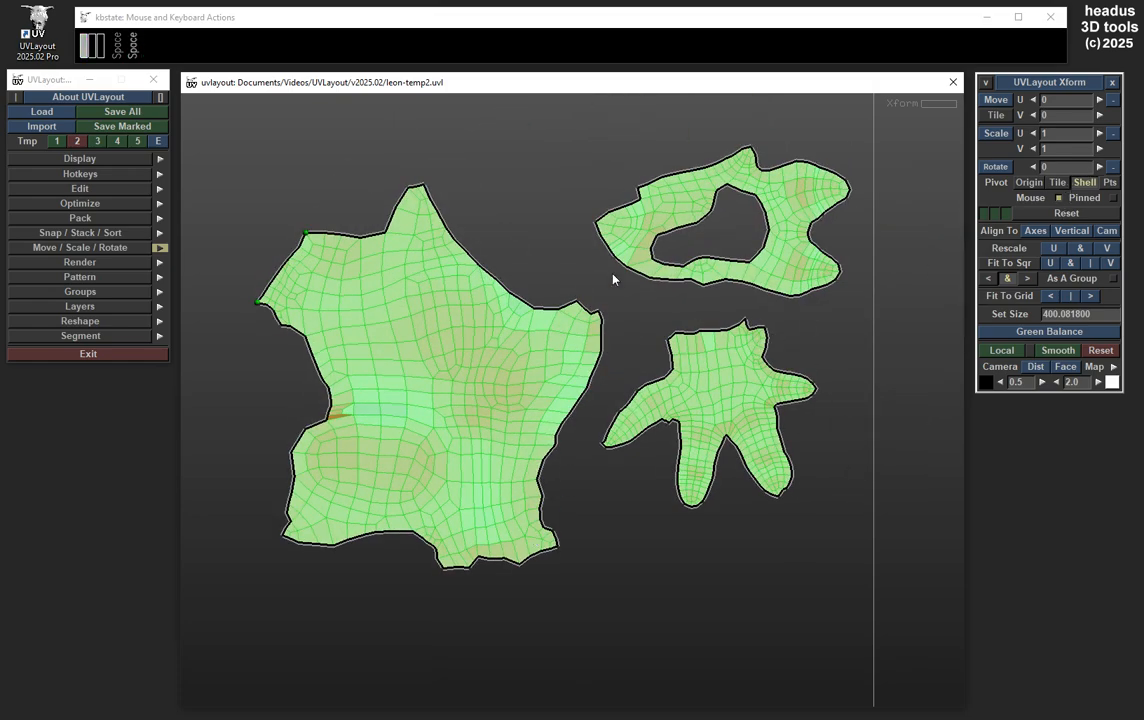
{"action": "left_click", "coordinate": [644, 322]}
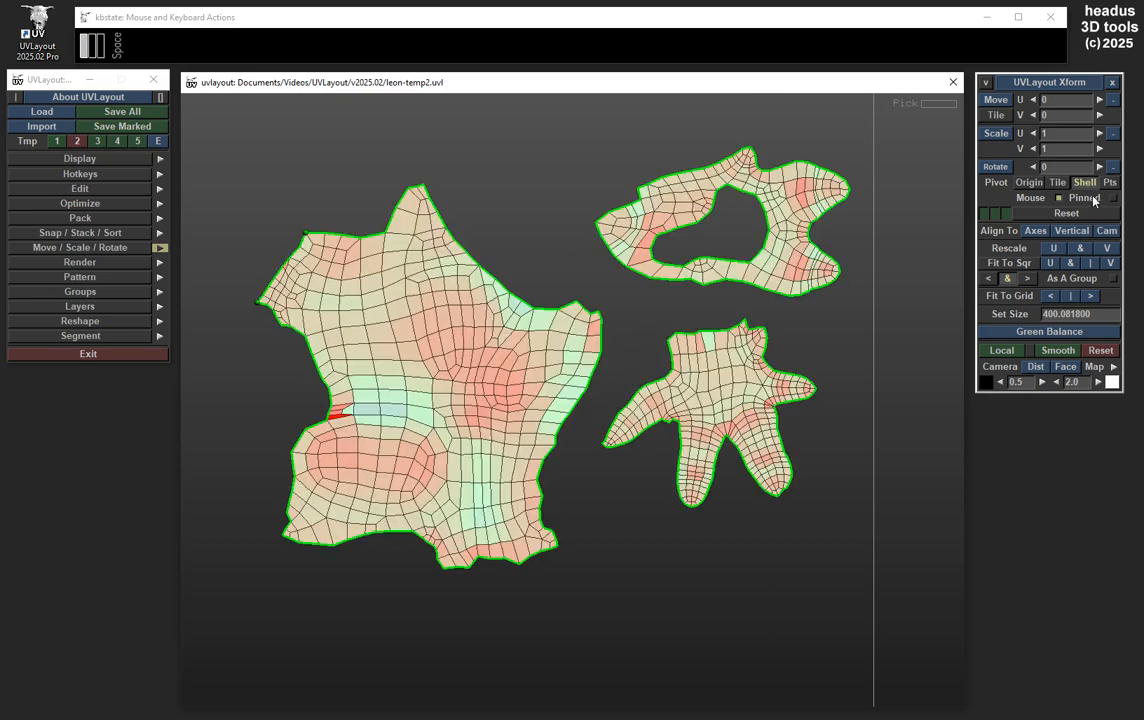
Turn off the Mouse and Pinned pivot options and set the transform pivot to Pts
{"action": "left_click", "coordinate": [1059, 198]}
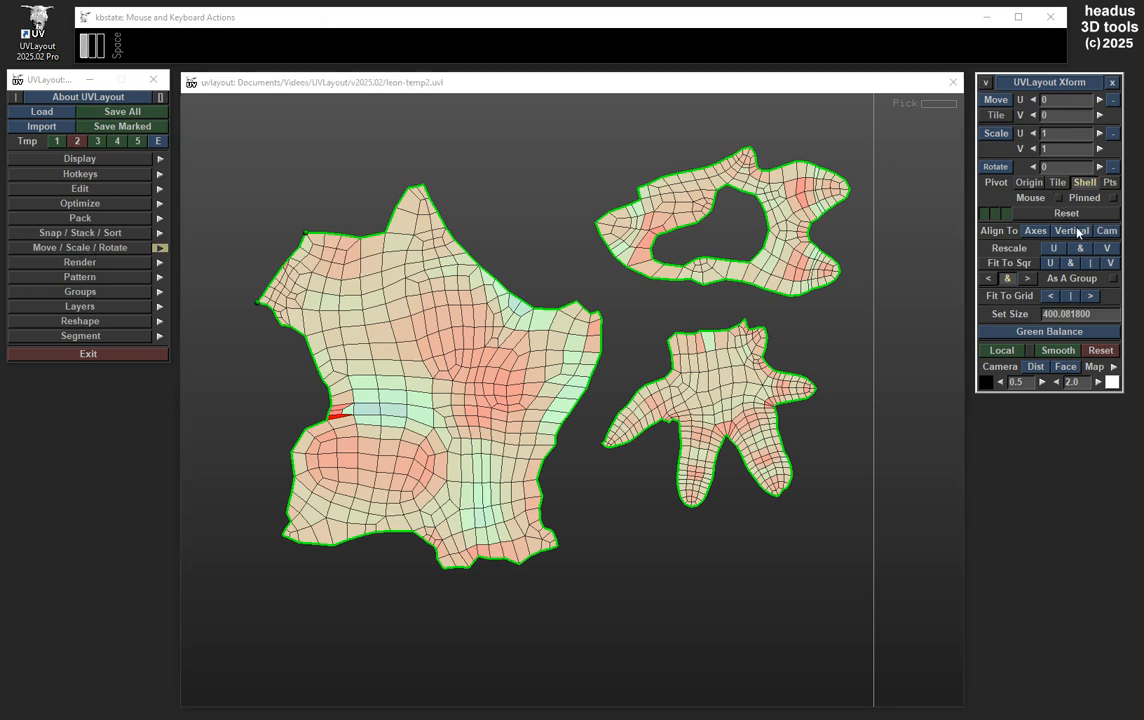
{"action": "left_click", "coordinate": [1059, 198]}
{"action": "left_click", "coordinate": [1113, 199]}
{"action": "left_click", "coordinate": [1113, 199]}
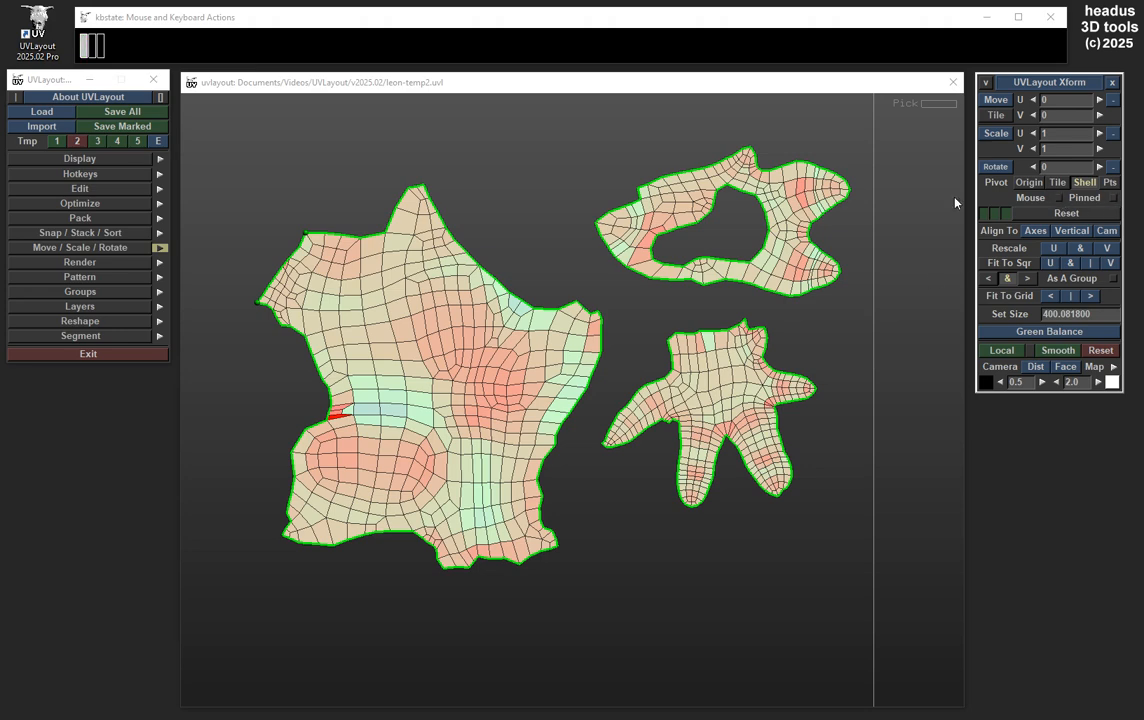
{"action": "left_click", "coordinate": [1111, 183]}
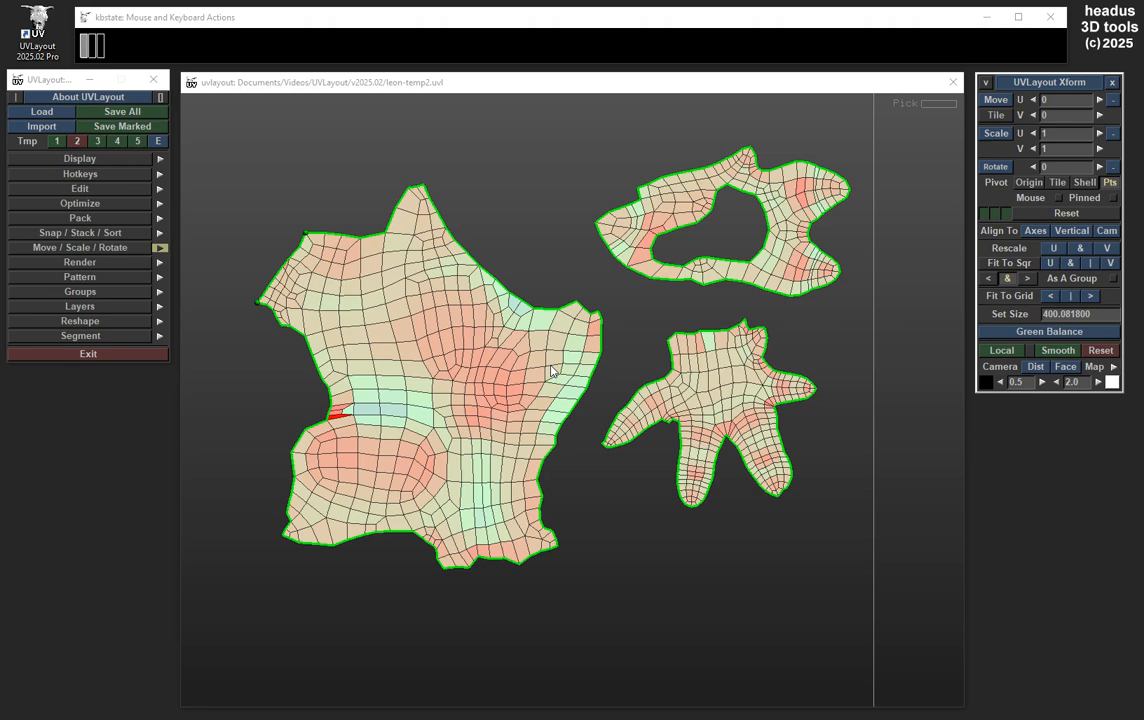
{"action": "right_click_drag", "start_coordinate": [637, 551], "coordinate": [626, 469]}
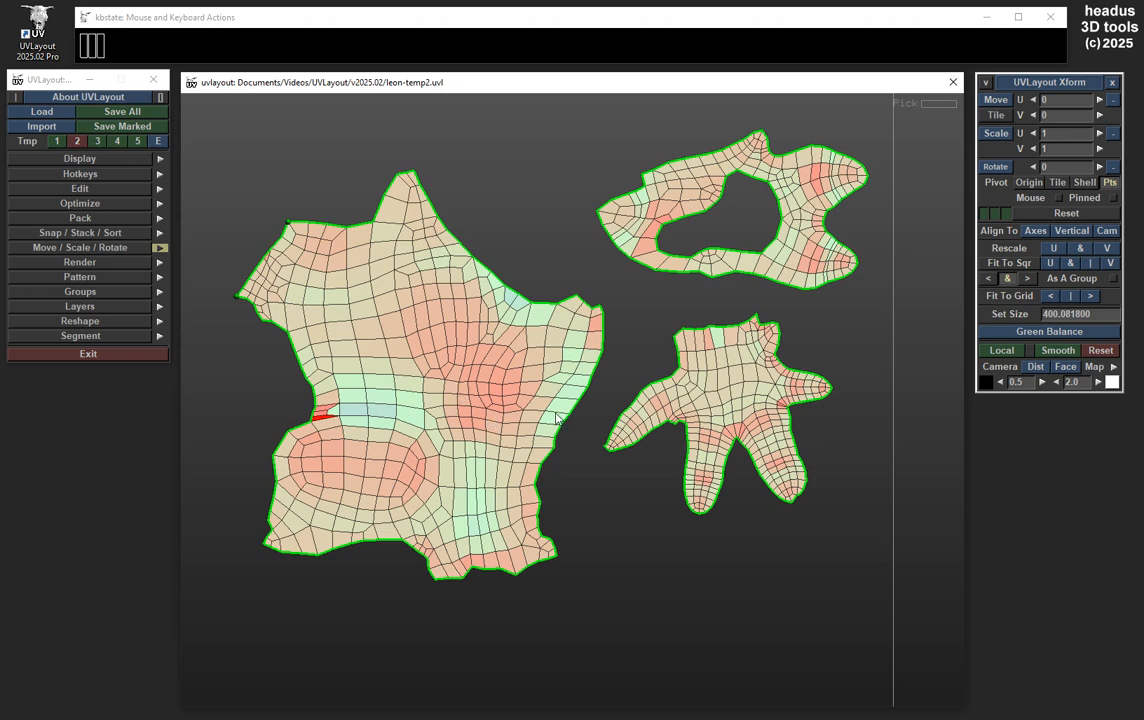
Rotate the body shell back and forth with the Pts pivot, finishing with a counter-clockwise turn from its right edge
{"action": "mouse_move", "coordinate": [560, 417]}
{"action": "right_mouse_down"}
{"action": "mouse_move", "coordinate": [567, 385]}
{"action": "mouse_move", "coordinate": [575, 413]}
{"action": "right_mouse_up"}
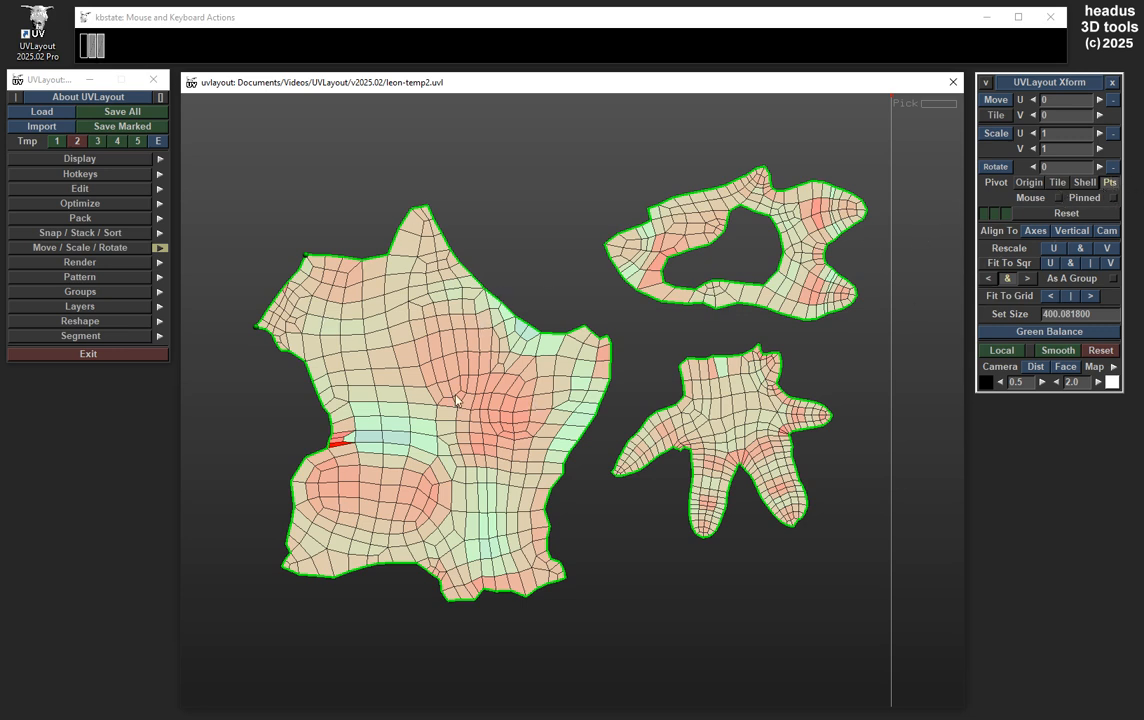
{"action": "key", "text": "space"}
{"action": "mouse_move", "coordinate": [484, 490]}
{"action": "left_mouse_down"}
{"action": "mouse_move", "coordinate": [512, 480]}
{"action": "mouse_move", "coordinate": [508, 512]}
{"action": "left_mouse_up"}
{"action": "key", "text": "space"}
{"action": "mouse_move", "coordinate": [556, 424]}
{"action": "left_mouse_down"}
{"action": "mouse_move", "coordinate": [577, 411]}
{"action": "mouse_move", "coordinate": [572, 424]}
{"action": "mouse_move", "coordinate": [585, 402]}
{"action": "mouse_move", "coordinate": [581, 440]}
{"action": "mouse_move", "coordinate": [571, 428]}
{"action": "left_mouse_up"}
{"action": "key", "text": "space"}
{"action": "key", "text": "space"}
{"action": "key", "text": "space"}
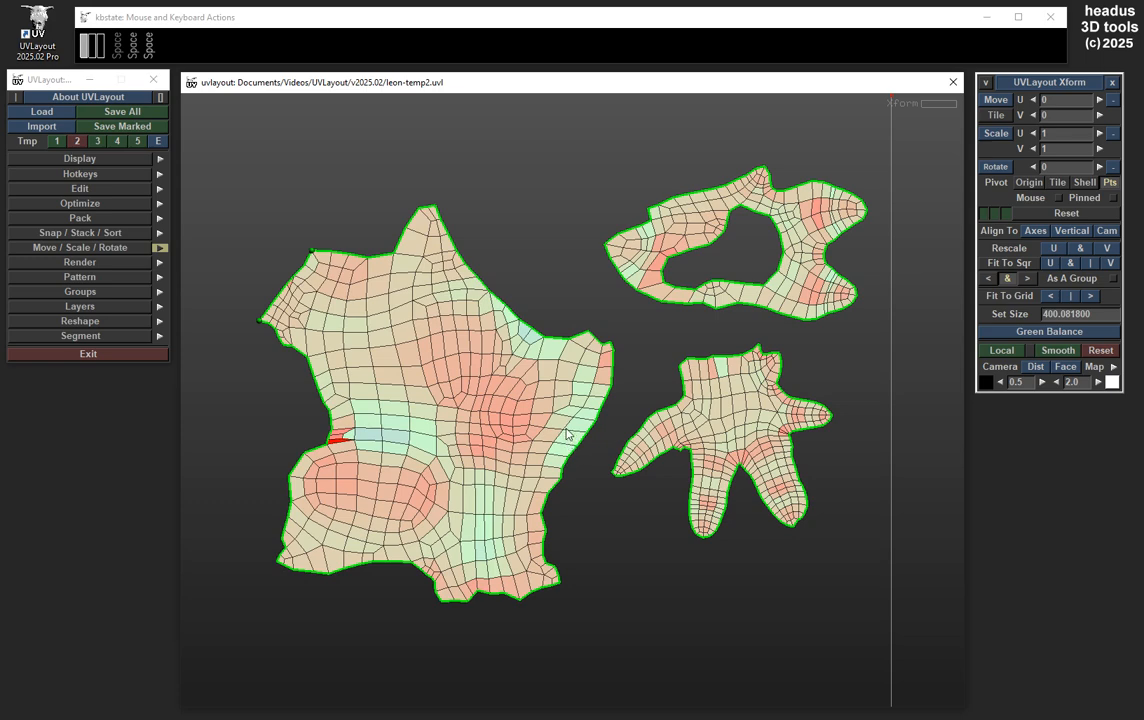
{"action": "mouse_move", "coordinate": [568, 432]}
{"action": "left_mouse_down"}
{"action": "mouse_move", "coordinate": [550, 355]}
{"action": "mouse_move", "coordinate": [514, 300]}
{"action": "mouse_move", "coordinate": [545, 380]}
{"action": "mouse_move", "coordinate": [547, 428]}
{"action": "left_mouse_up"}
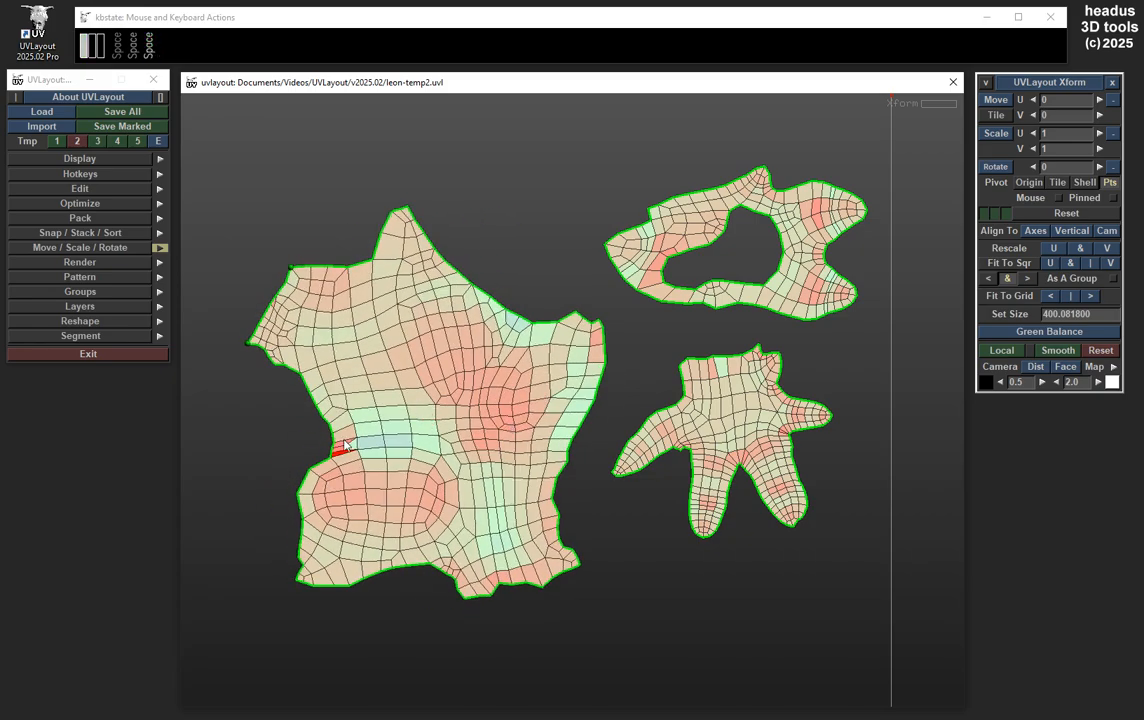
View the body shell up close and rotate it slightly about its centre from a point on its right edge
{"action": "right_click_drag", "start_coordinate": [393, 435], "coordinate": [454, 437]}
{"action": "middle_click_drag", "start_coordinate": [454, 437], "coordinate": [542, 406]}
{"action": "right_click_drag", "start_coordinate": [542, 406], "coordinate": [567, 415]}
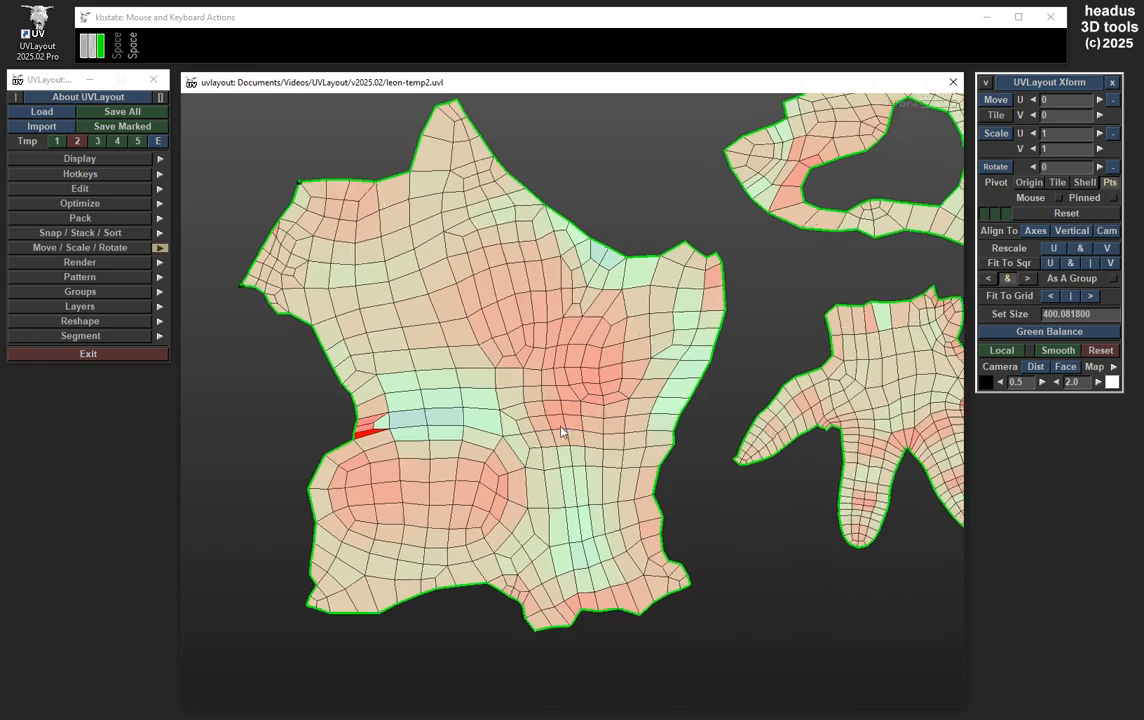
{"action": "middle_click_drag", "start_coordinate": [567, 415], "coordinate": [567, 451]}
{"action": "right_click_drag", "start_coordinate": [567, 451], "coordinate": [563, 436]}
{"action": "key", "text": "space"}
{"action": "key", "text": "space"}
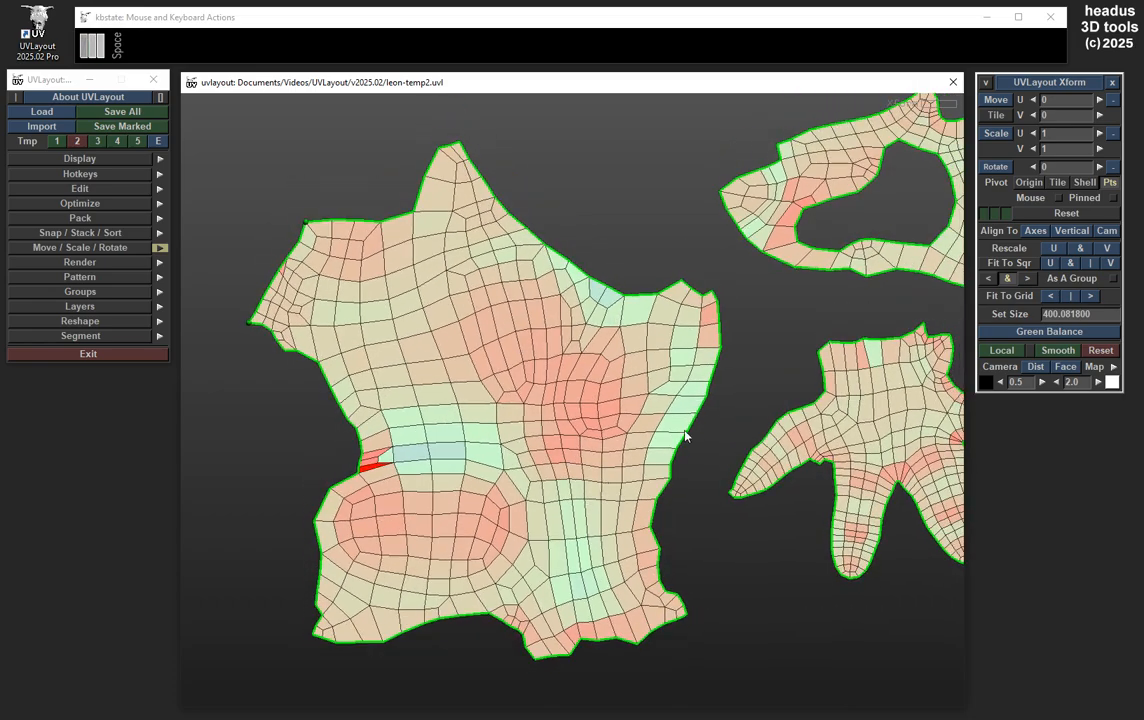
{"action": "key", "text": "space"}
{"action": "key", "text": "space"}
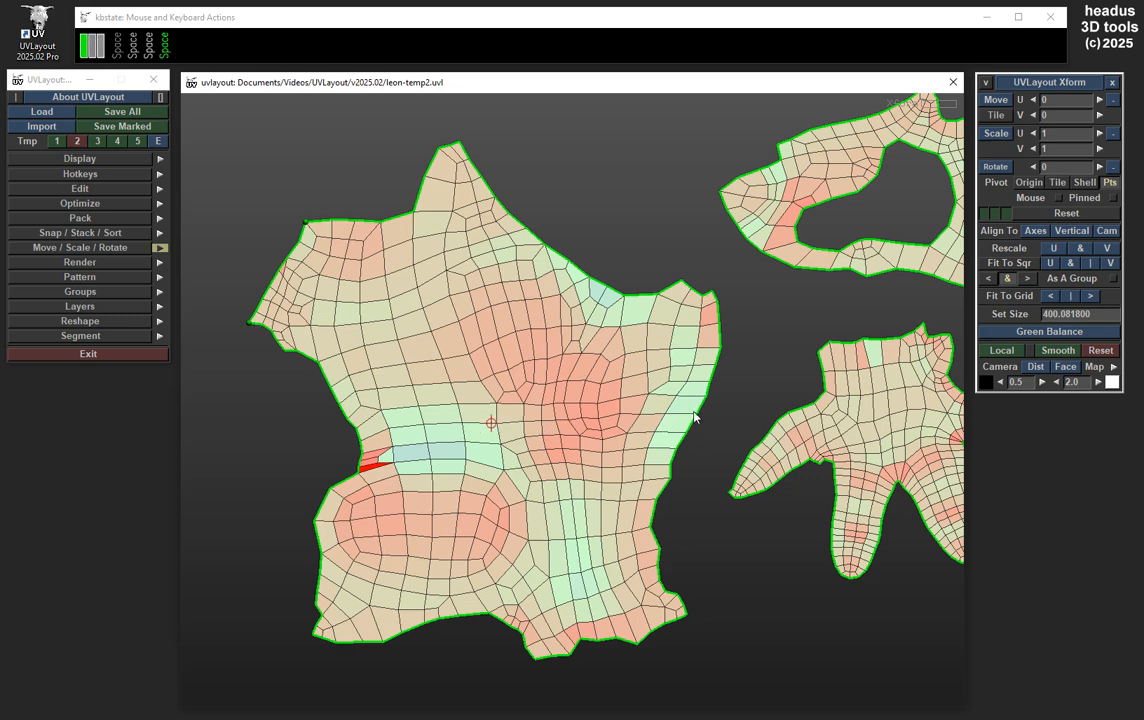
{"action": "left_click_drag", "start_coordinate": [695, 417], "coordinate": [643, 423]}
Rotate the body shell with the Pts pivot again, starting from a point near its middle
{"action": "right_click_drag", "start_coordinate": [643, 423], "coordinate": [558, 380]}
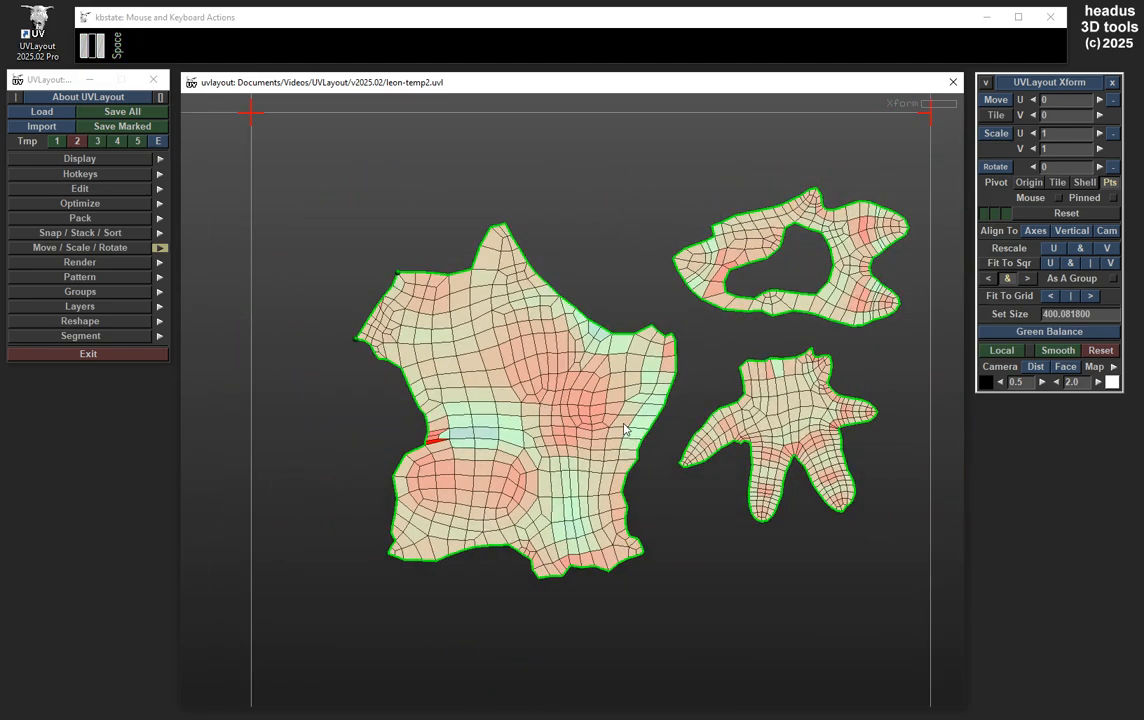
{"action": "middle_click_drag", "start_coordinate": [626, 430], "coordinate": [518, 388]}
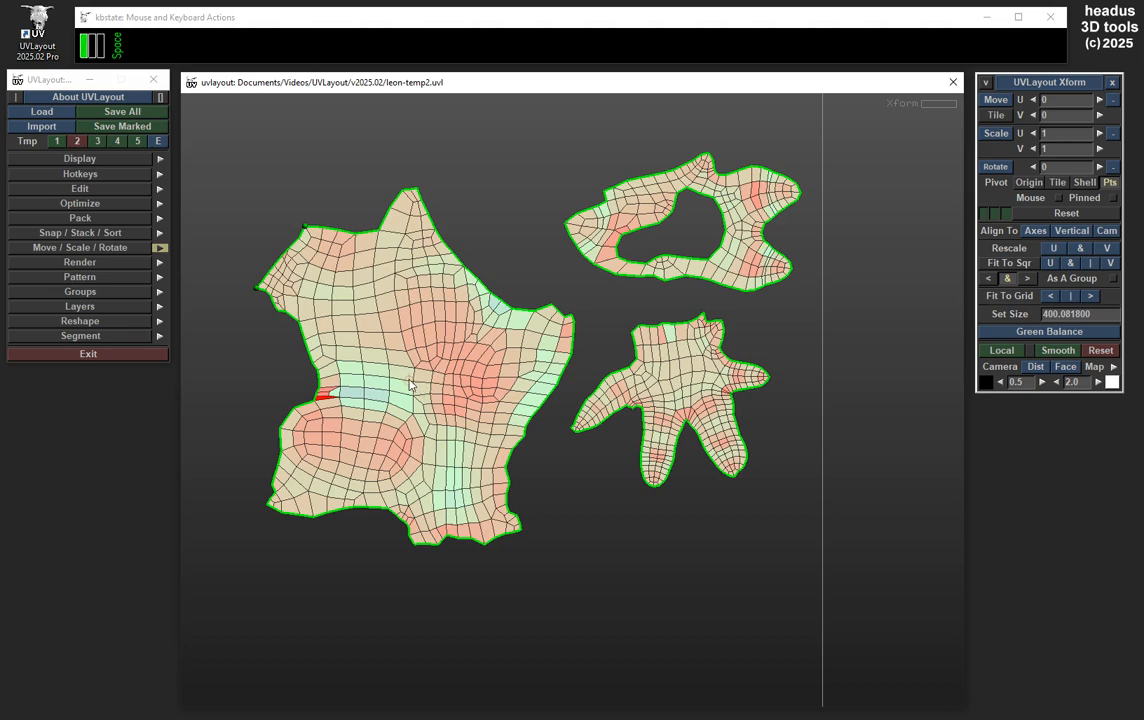
{"action": "left_click_drag", "start_coordinate": [399, 379], "coordinate": [792, 382]}
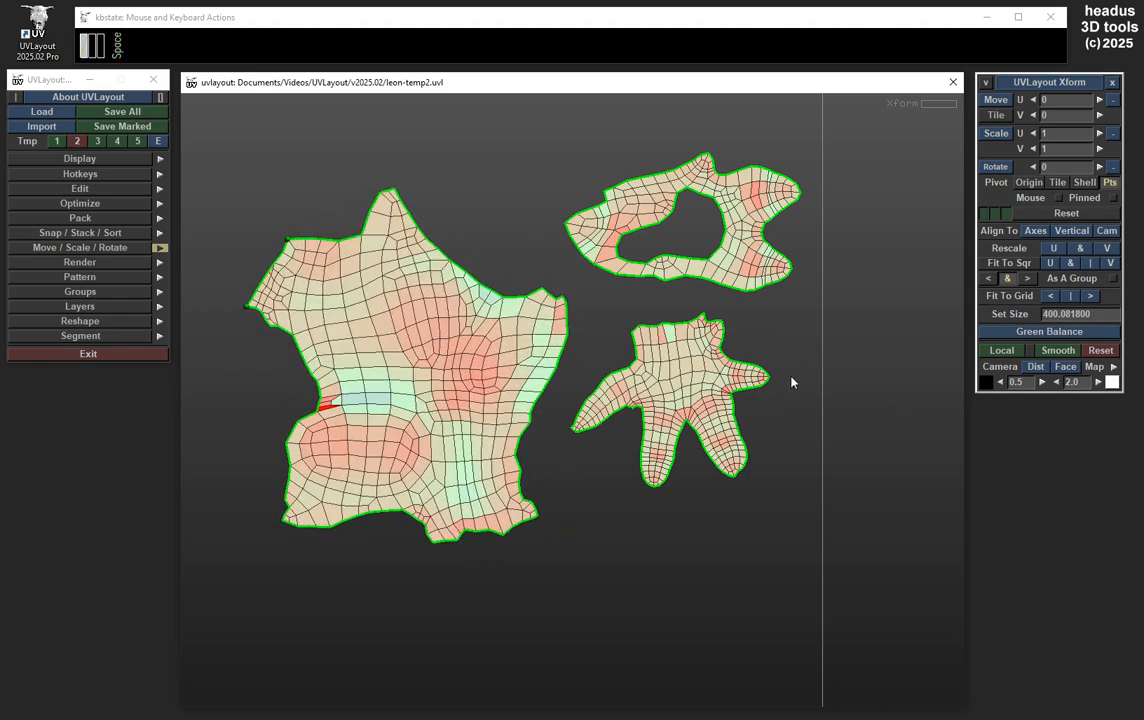
{"action": "right_click_drag", "start_coordinate": [656, 378], "coordinate": [622, 377]}
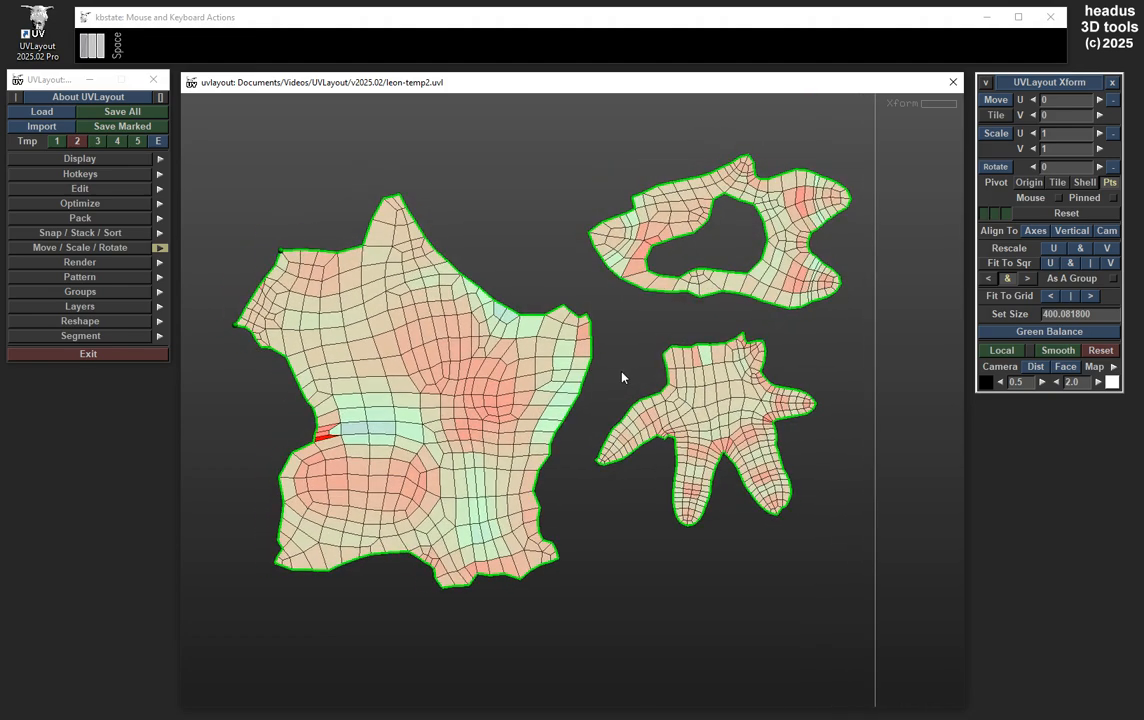